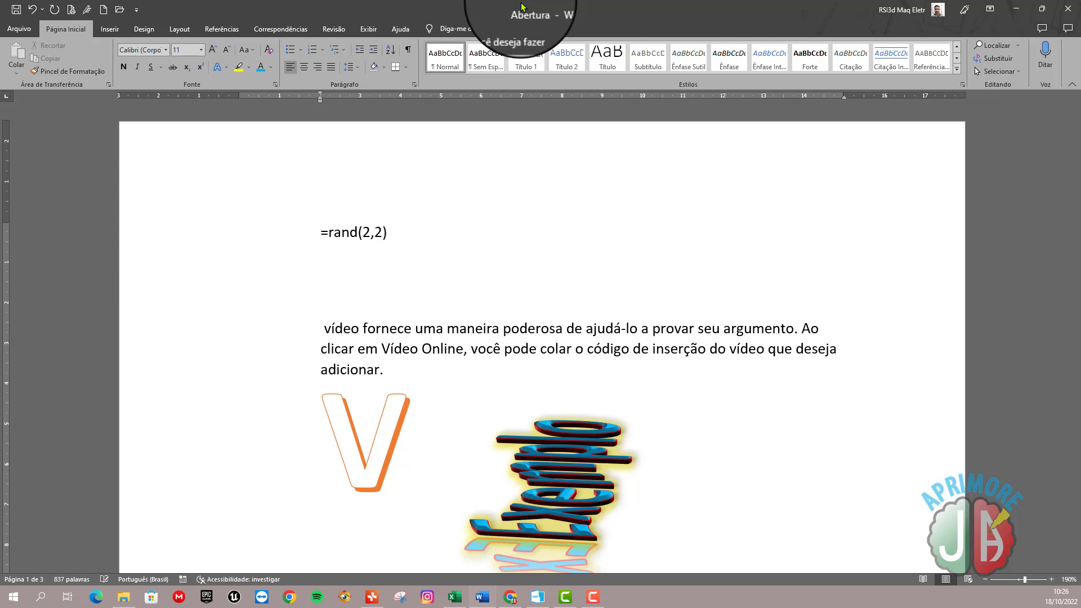
- Generate placeholder text with two paragraphs of two sentences each at the document's start using =rand(2,2)
key("Return")
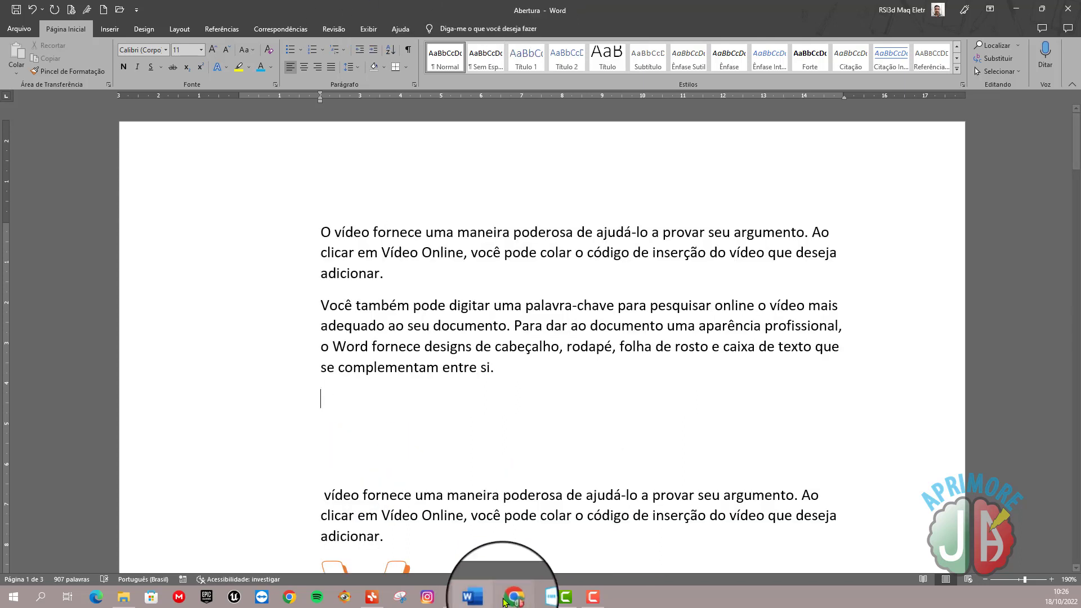
scroll(405, 445, "down", 1)
scroll(404, 445, "down", 18)
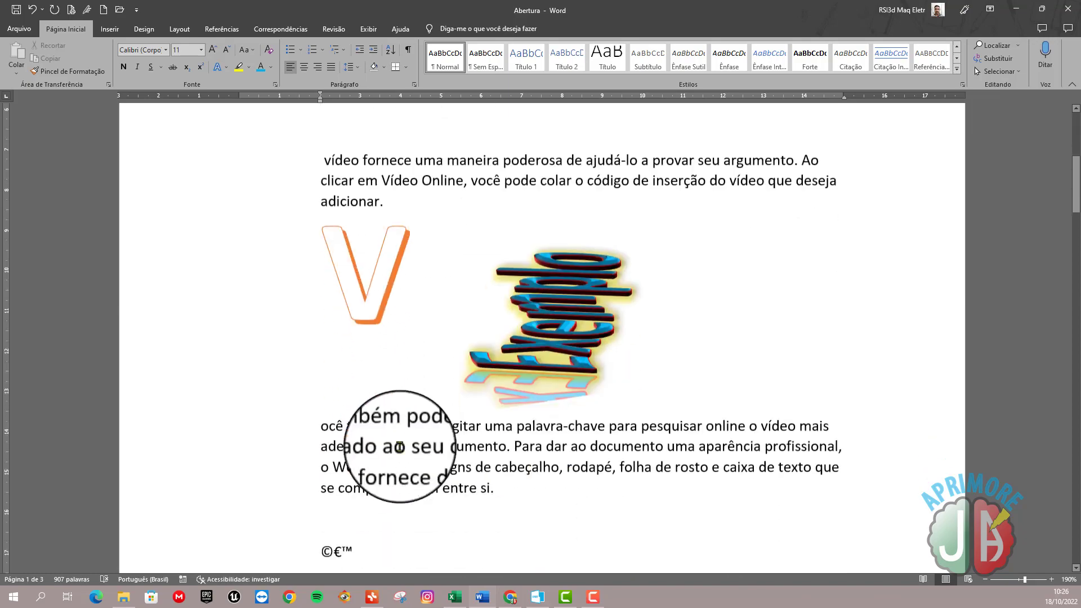
scroll(431, 373, "up", 12)
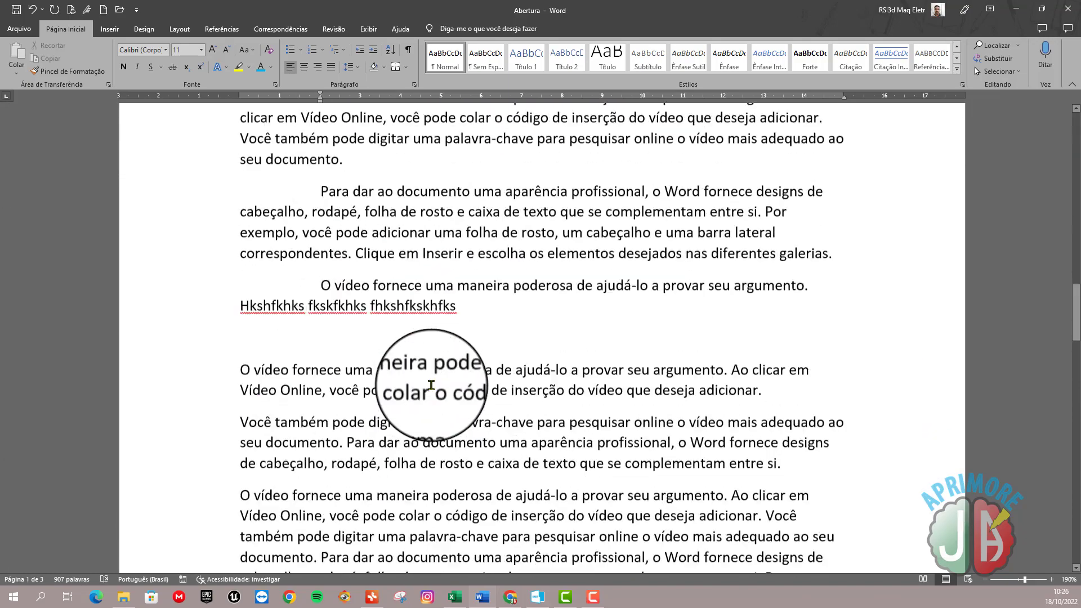
scroll(381, 370, "up", 10)
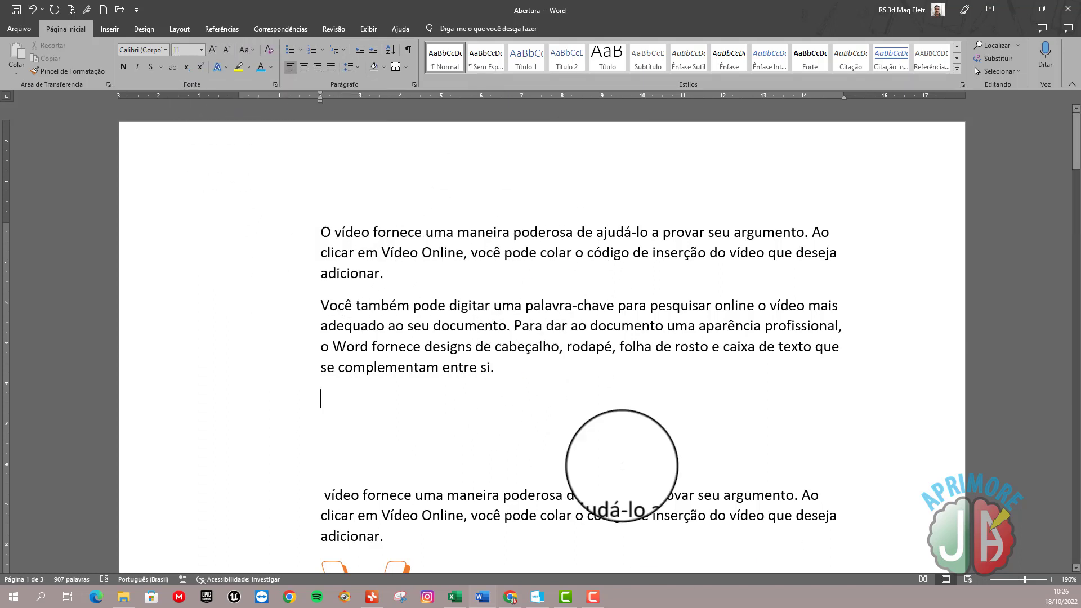
- Select the two generated paragraphs and review their indent, spacing, and line and page break settings
left_click_drag(314, 233, 609, 361)
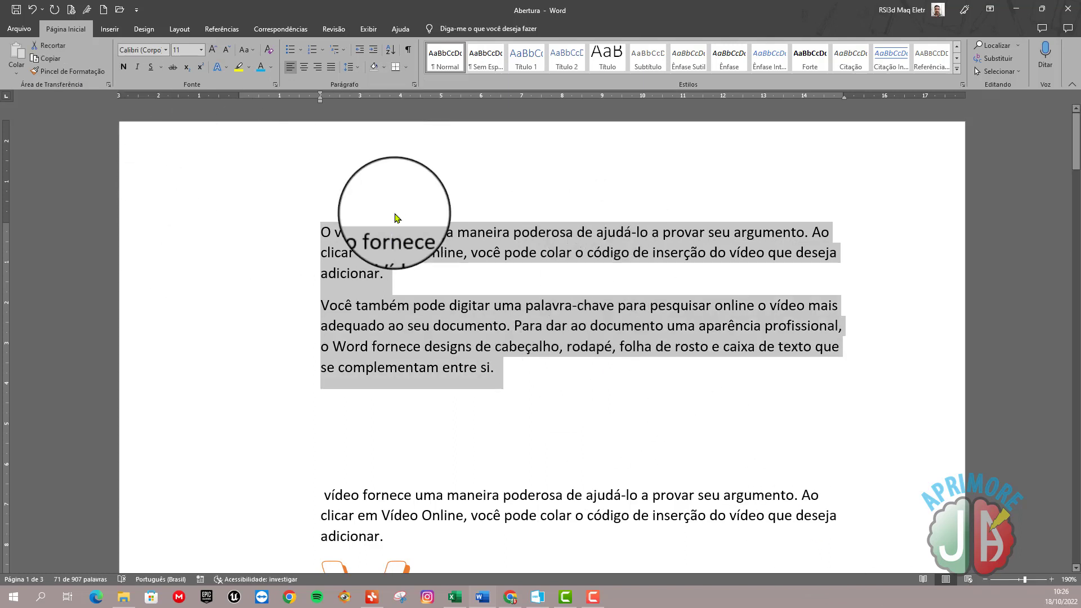
left_click(358, 68)
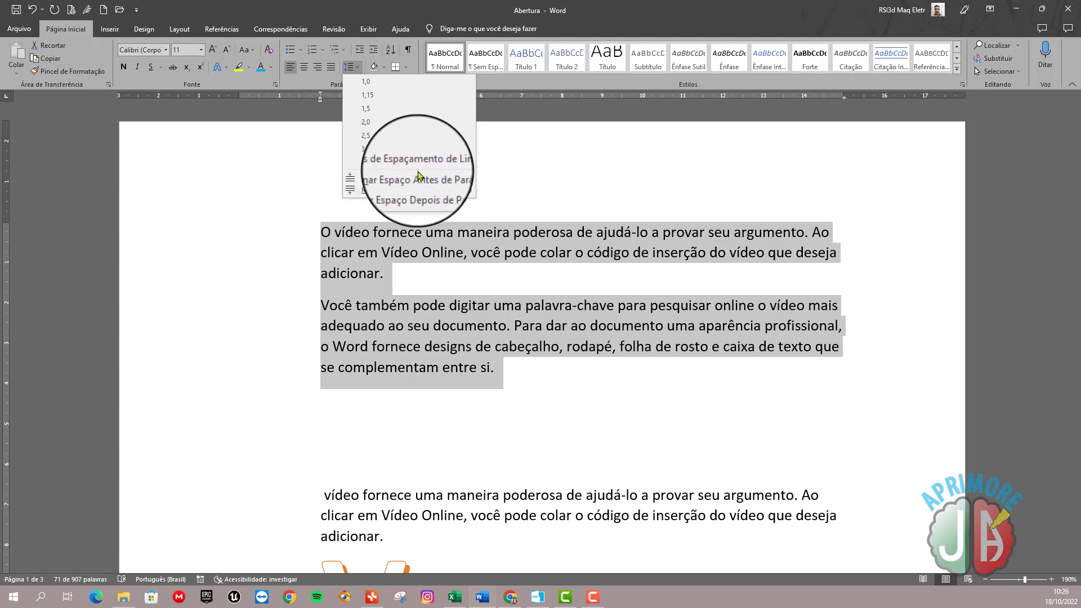
left_click(428, 163)
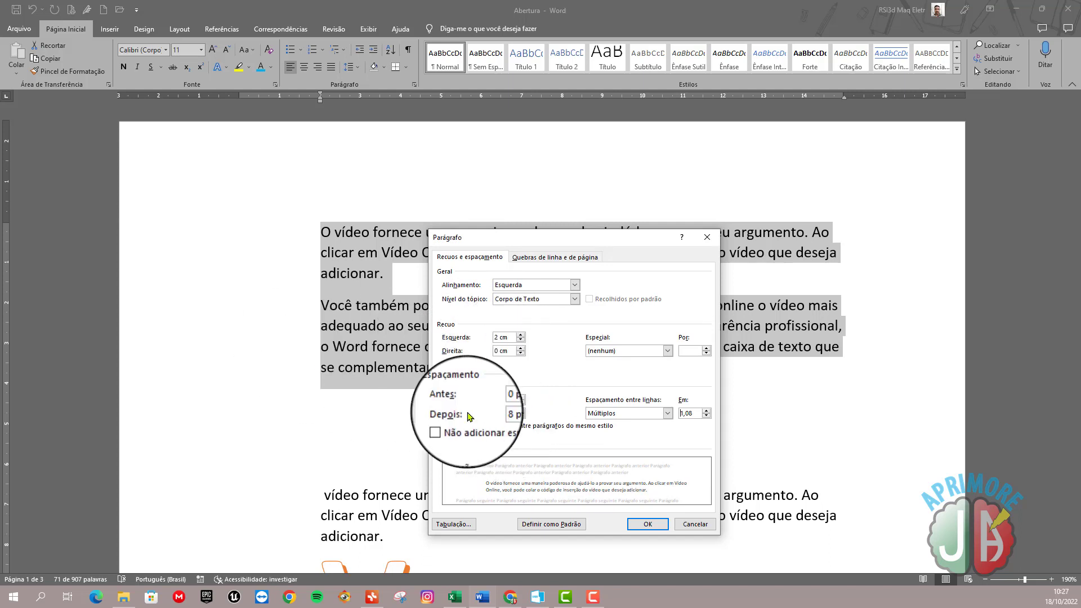
left_click(550, 259)
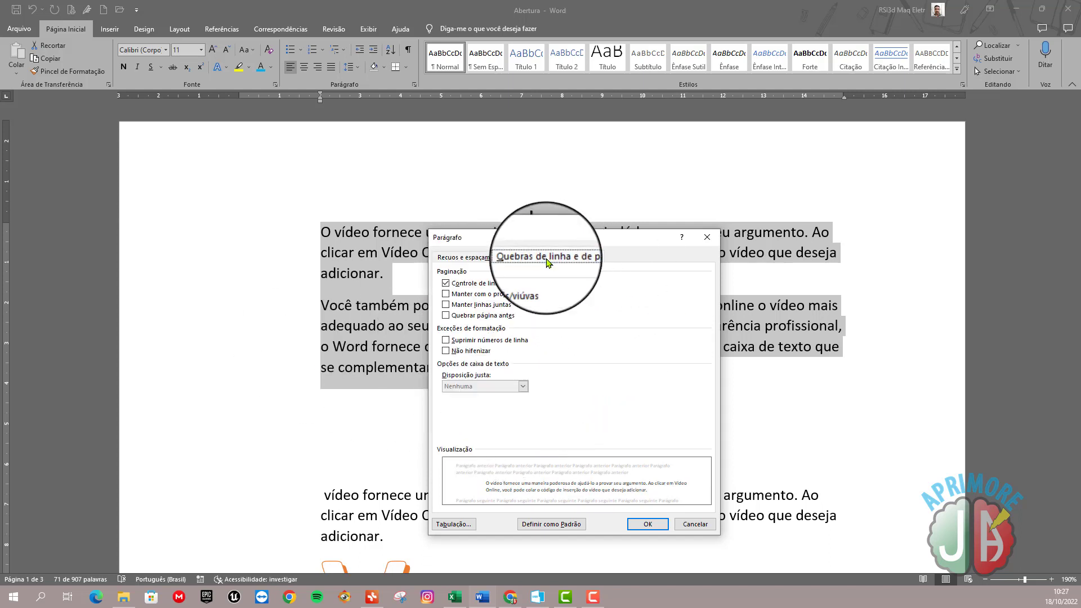
left_click(696, 525)
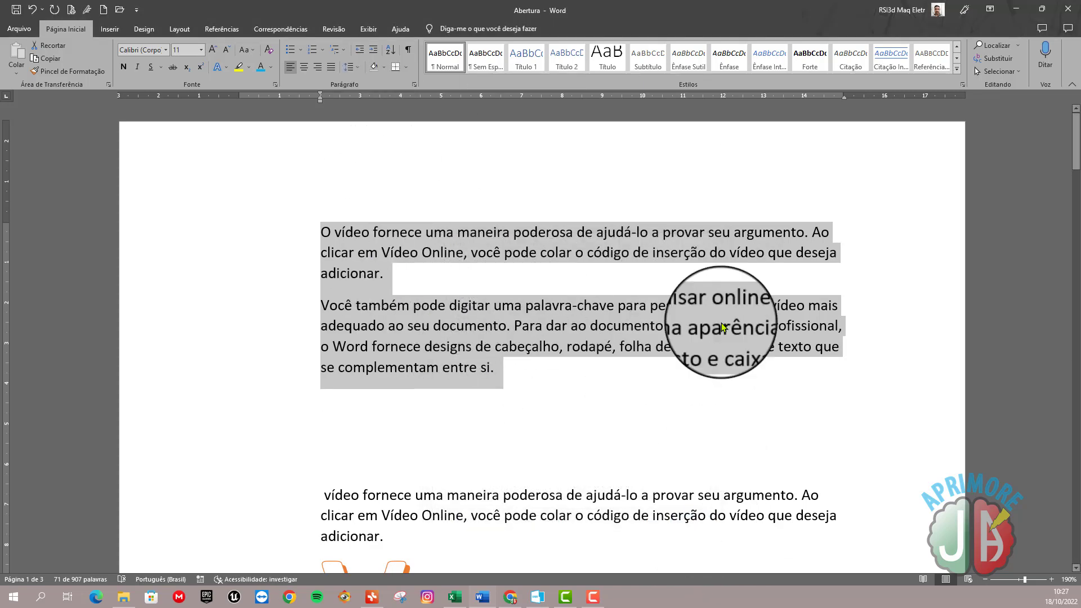
- Set the left indent of the two selected paragraphs to 0 cm and justify their text
right_click(502, 322)
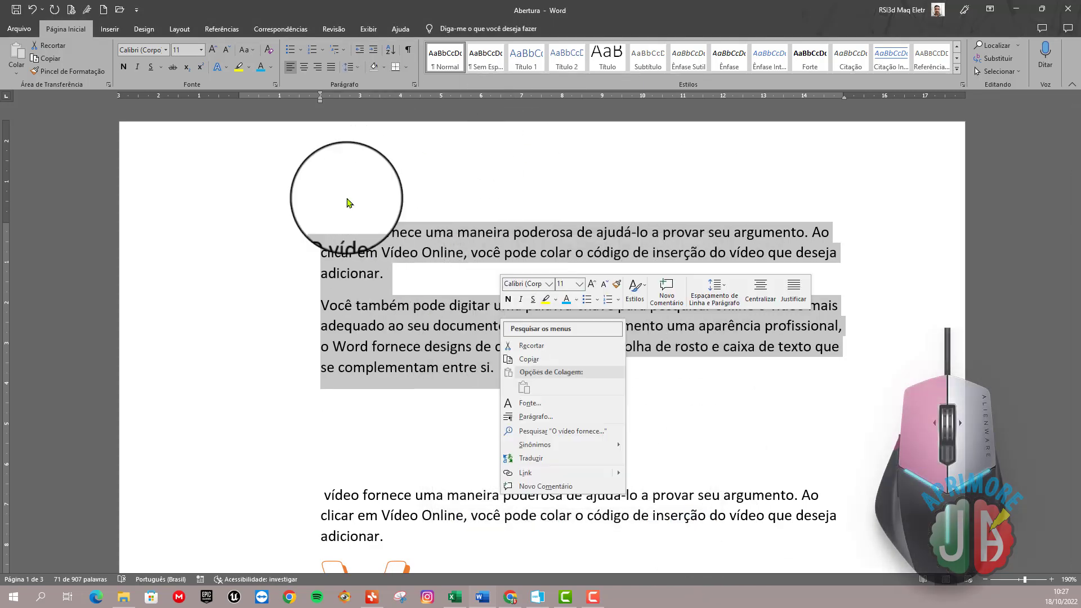
left_click(546, 420)
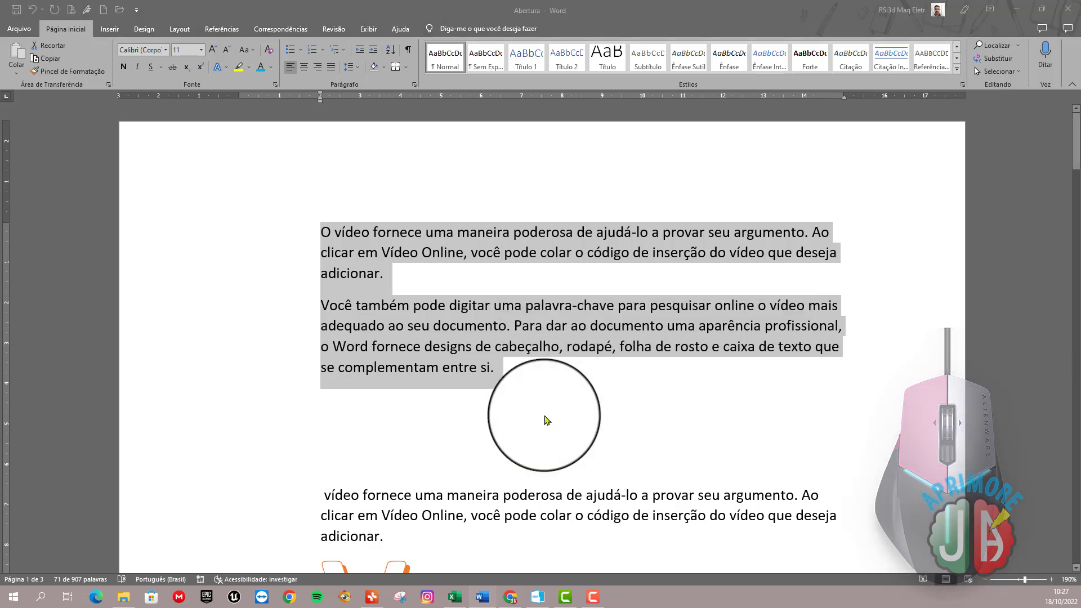
left_click(469, 258)
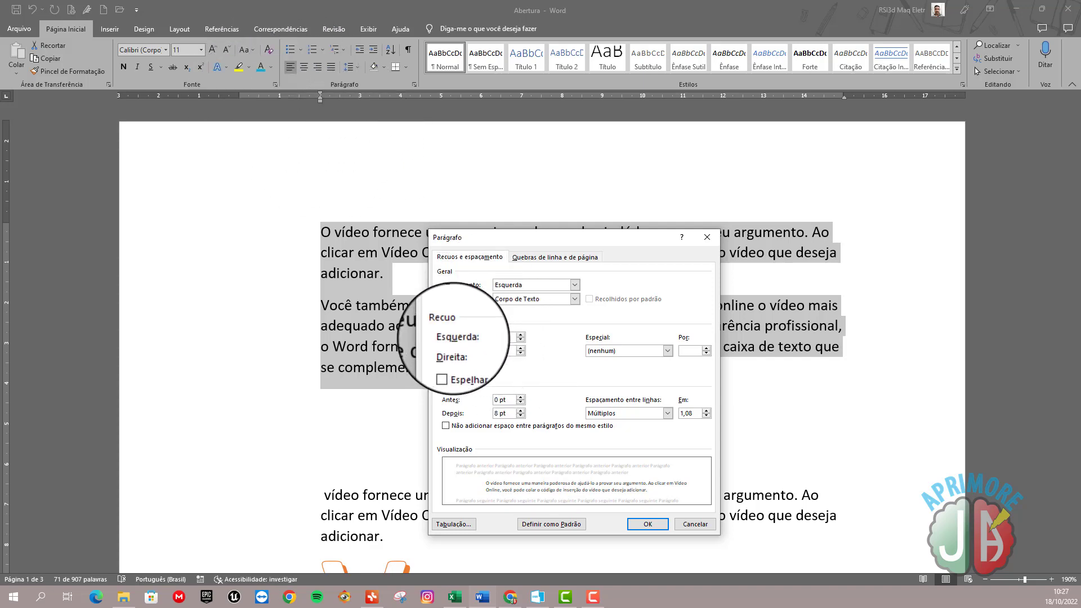
key("Return")
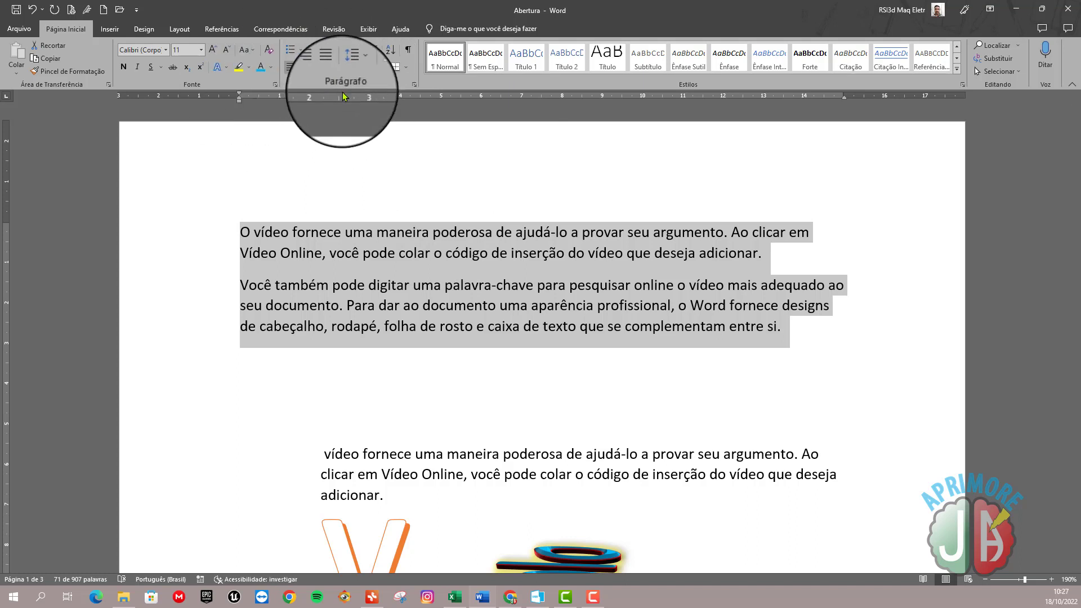
left_click(332, 75)
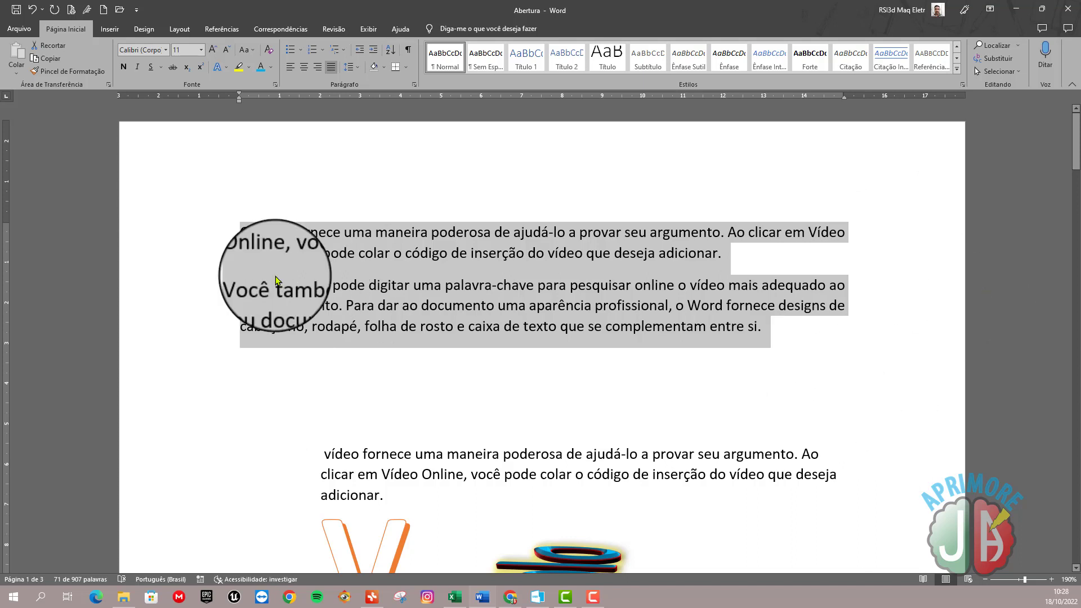
- Apply a special first-line indent (Primeira linha) of 1,25 cm to the selected paragraphs
right_click(543, 269)
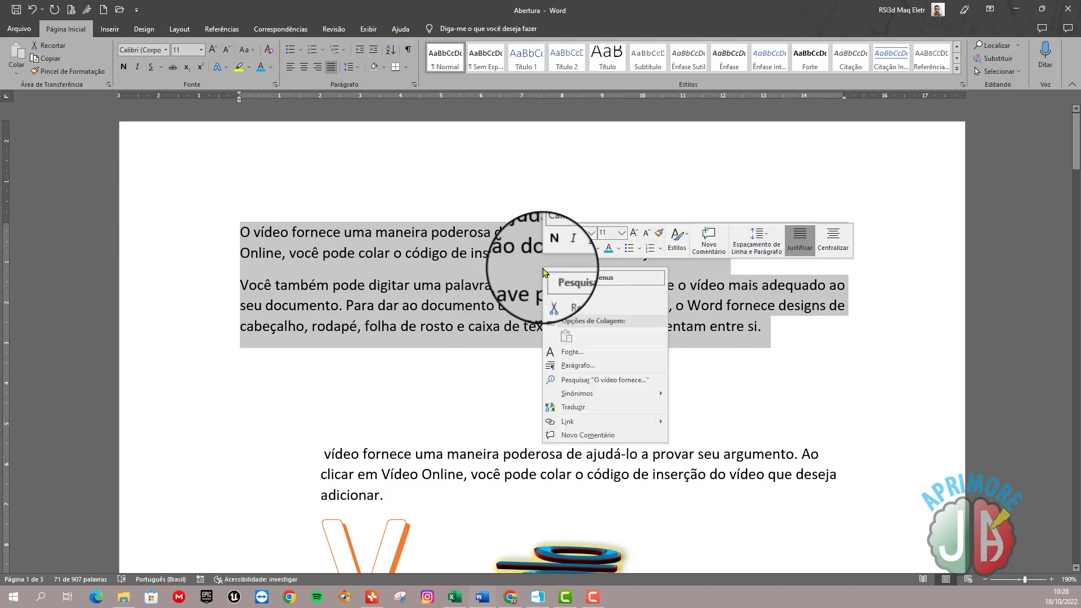
left_click(604, 368)
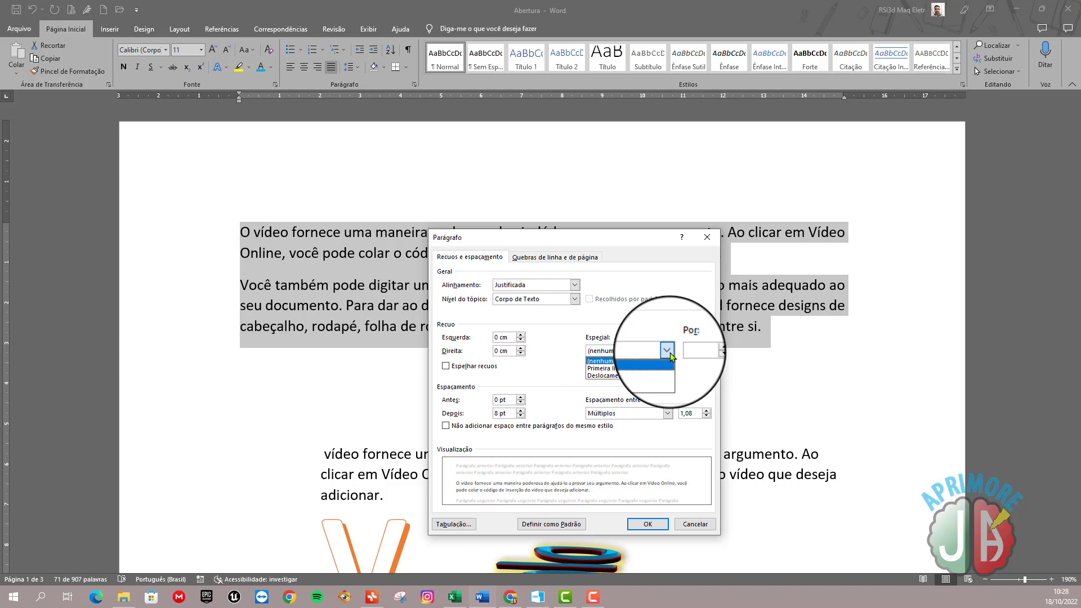
left_click(665, 368)
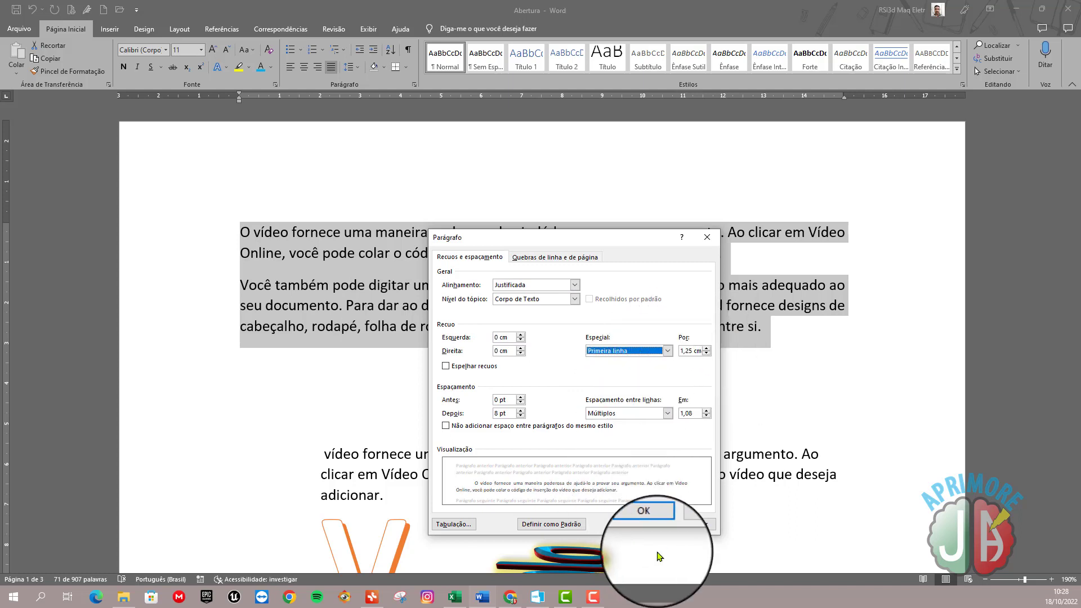
left_click(653, 523)
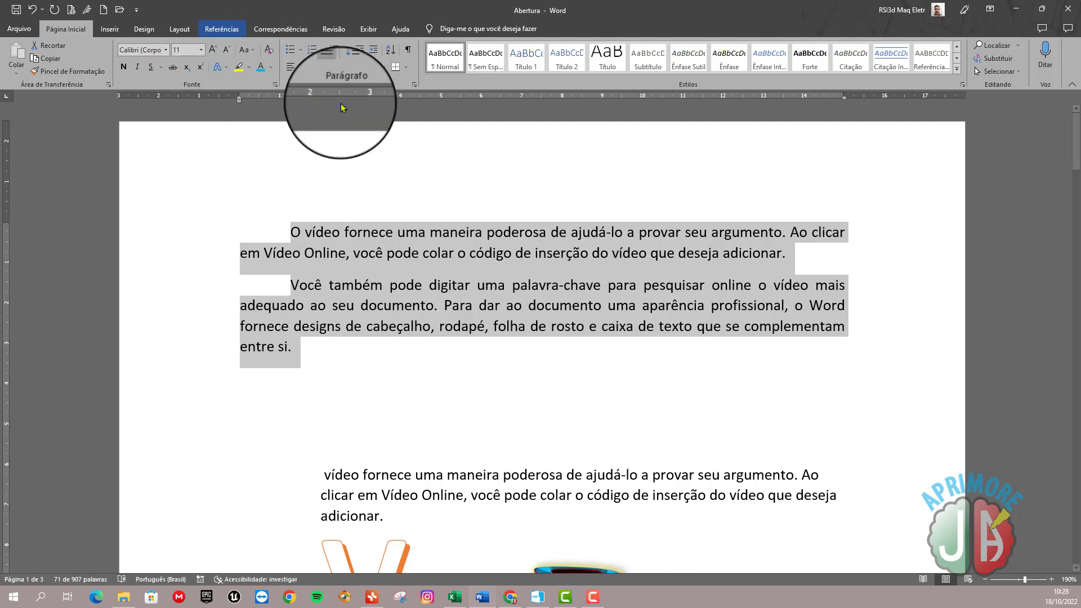
- Set the first-line indent of the selected paragraphs to 1,5 cm
right_click(566, 297)
left_click(602, 392)
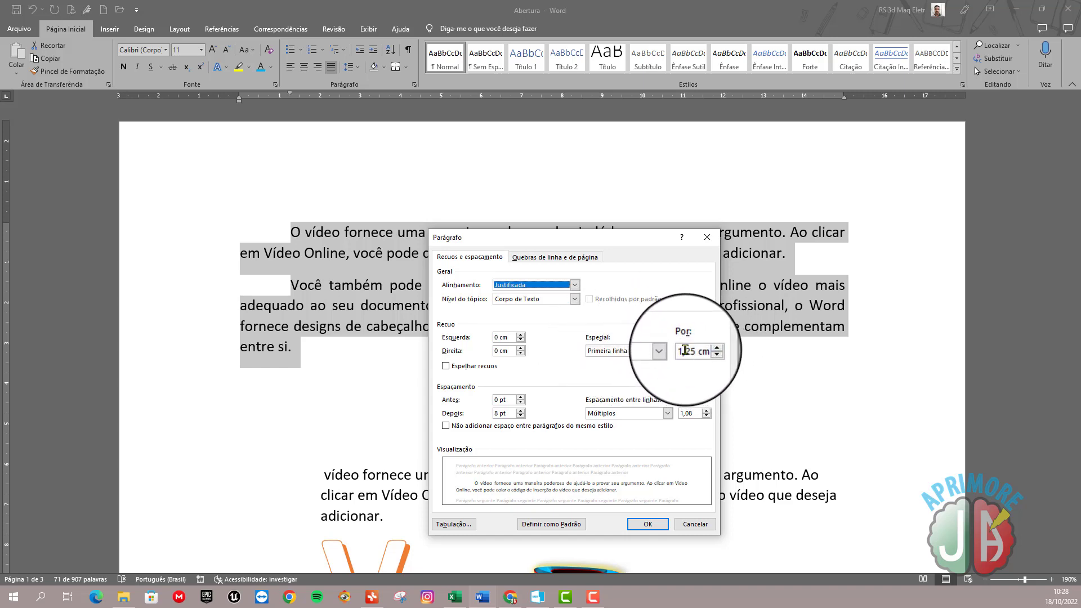
left_click_drag(685, 350, 711, 352)
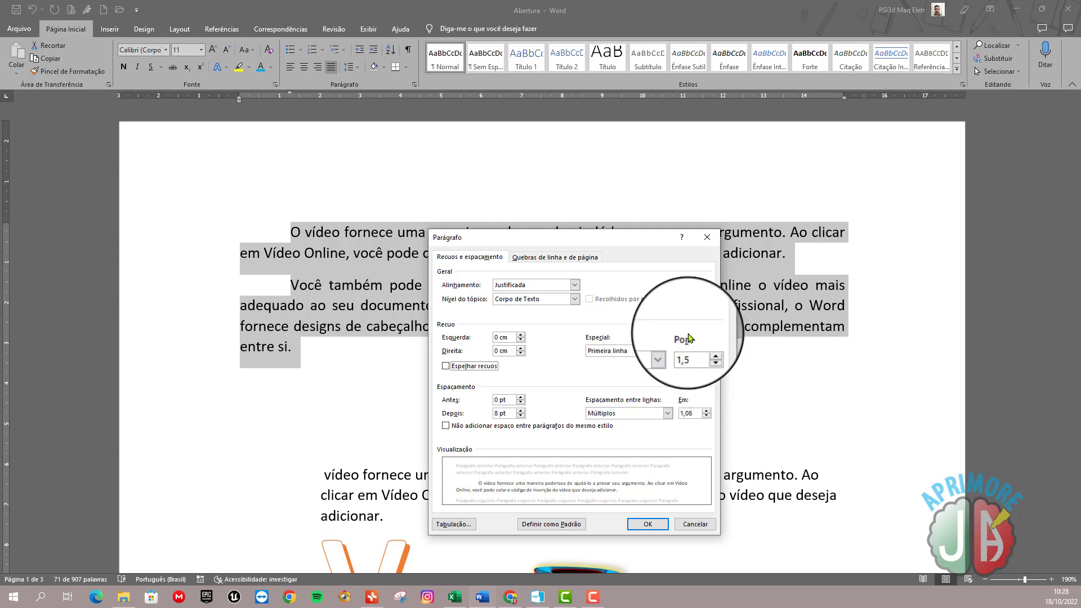
left_click(649, 524)
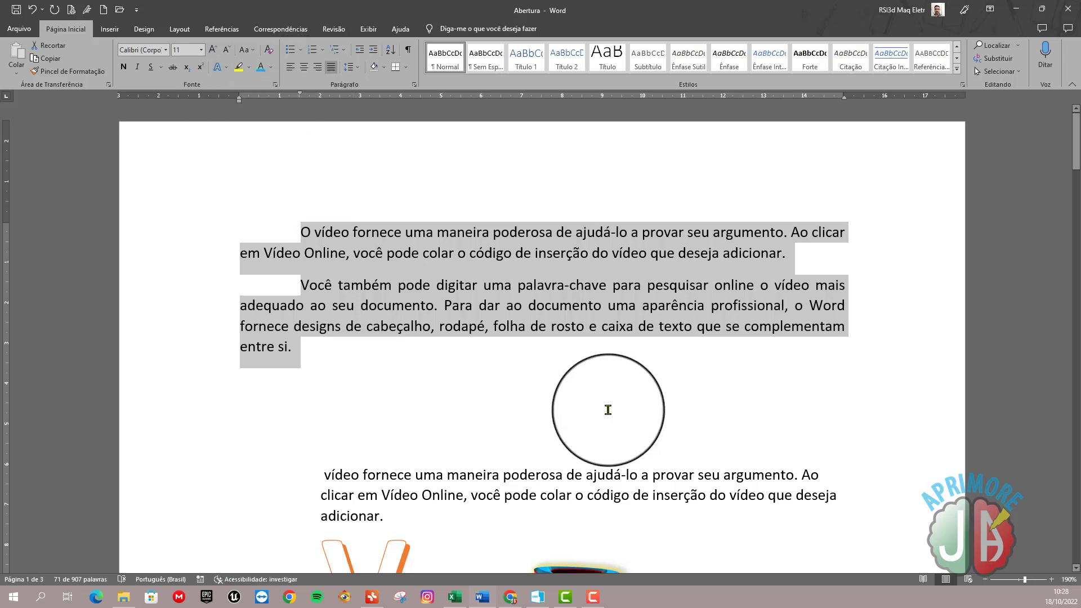
- Review the selected paragraphs' indent and spacing settings and look through the rest of the document
right_click(559, 288)
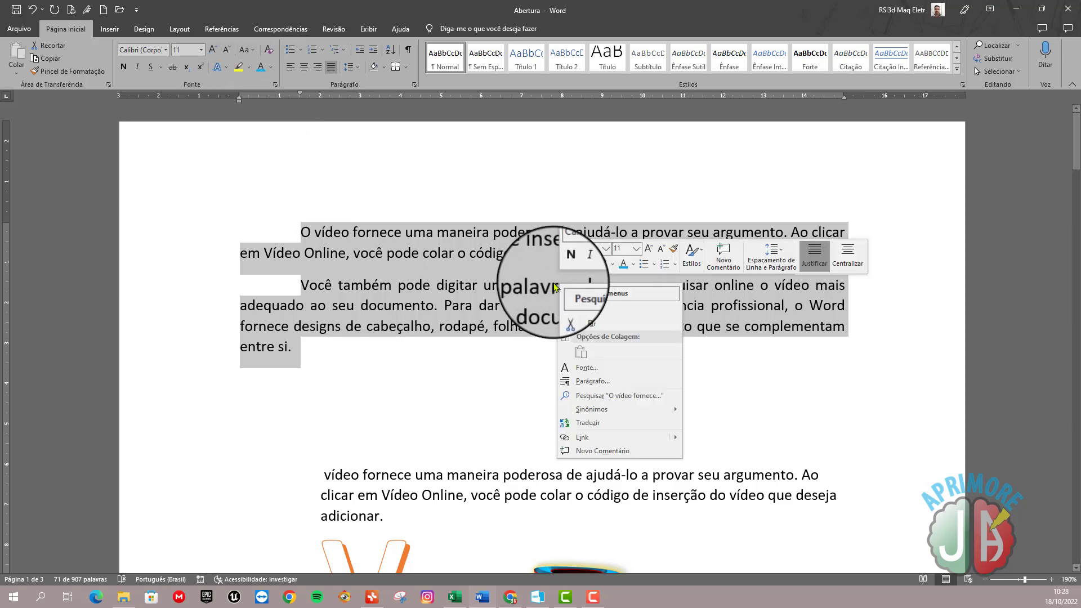
left_click(624, 383)
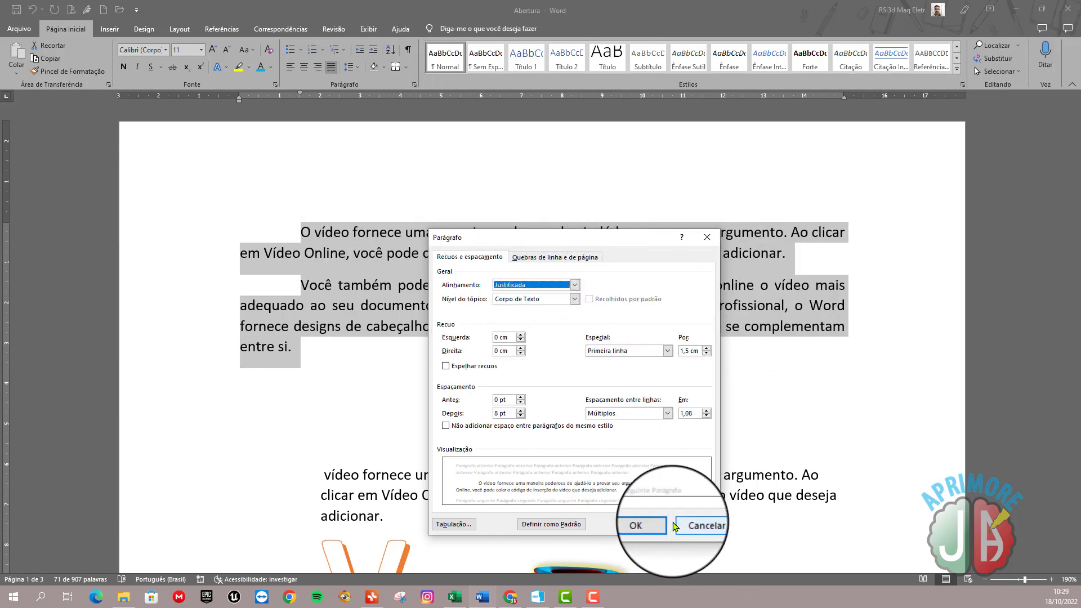
left_click(647, 524)
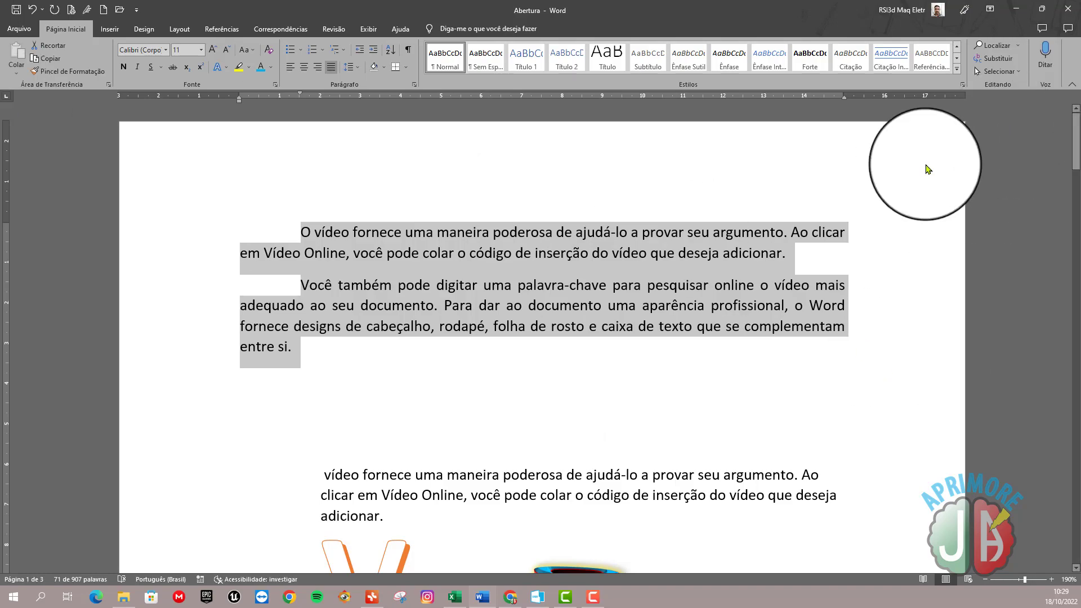
scroll(640, 383, "down", 20)
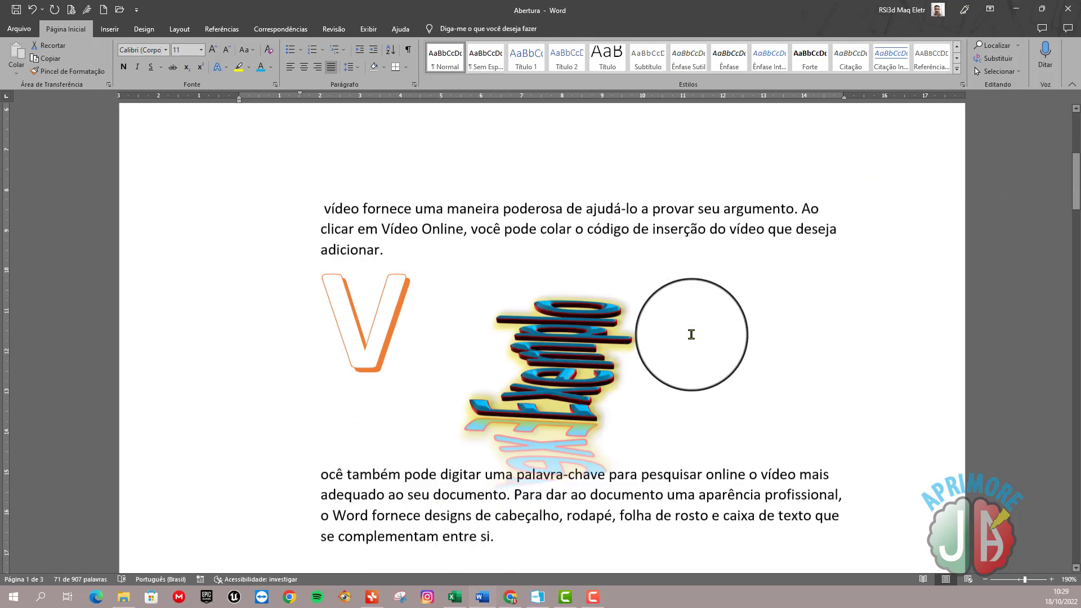
scroll(695, 341, "down", 12)
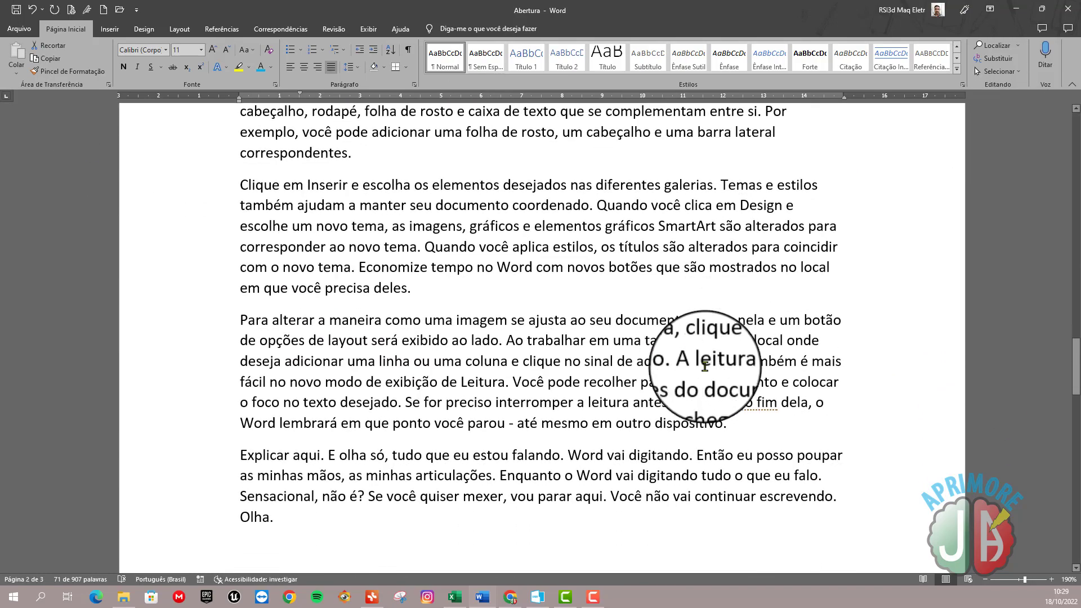
scroll(719, 381, "up", 5)
scroll(718, 381, "up", 20)
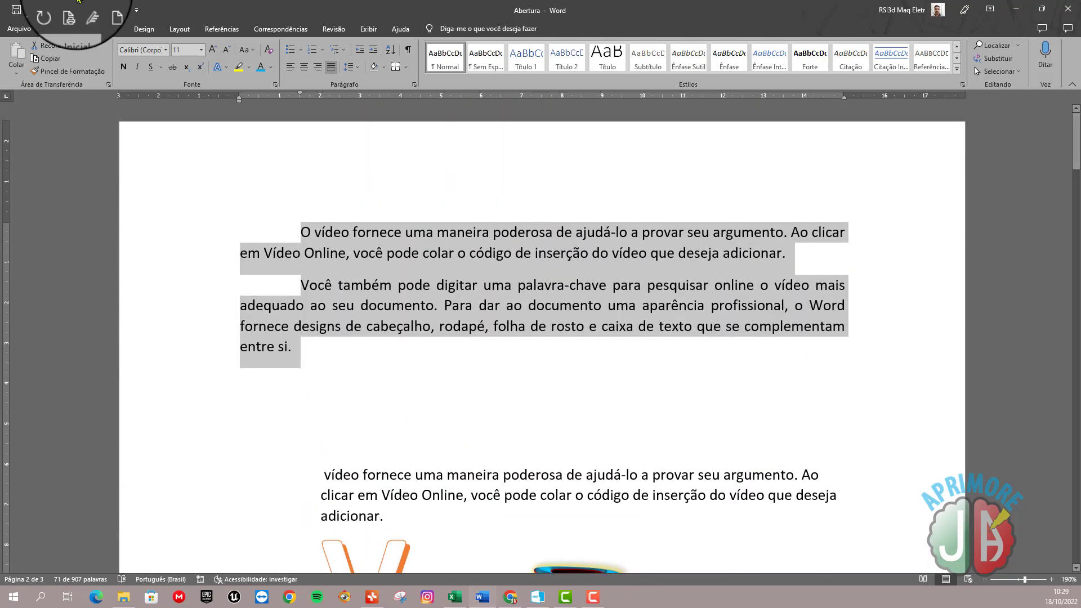
- Examine the document's margins and paper size in the page setup and look over the page content
double_click(205, 99)
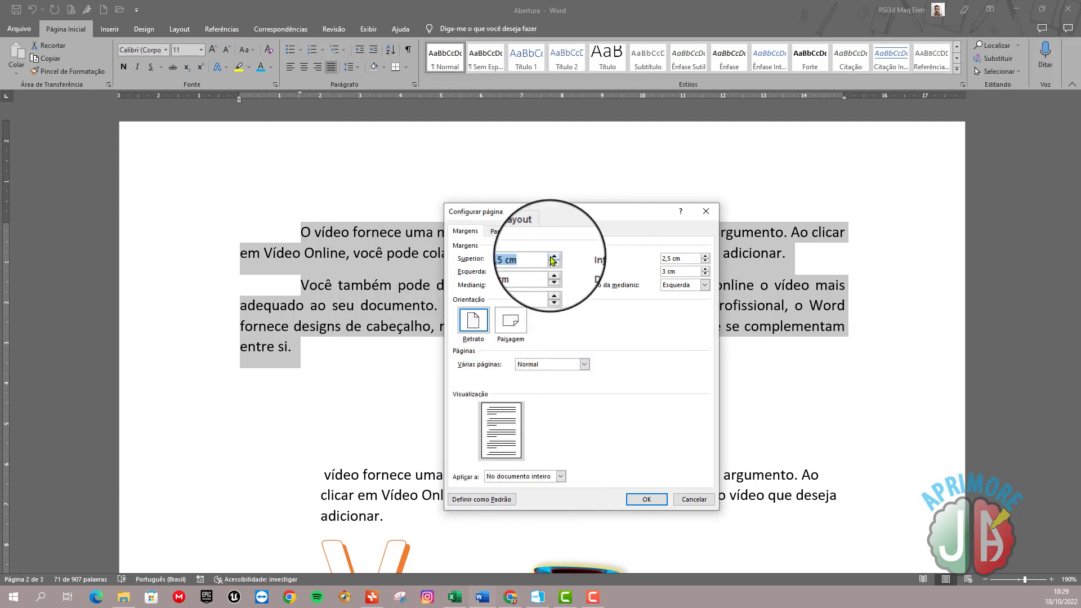
left_click(495, 231)
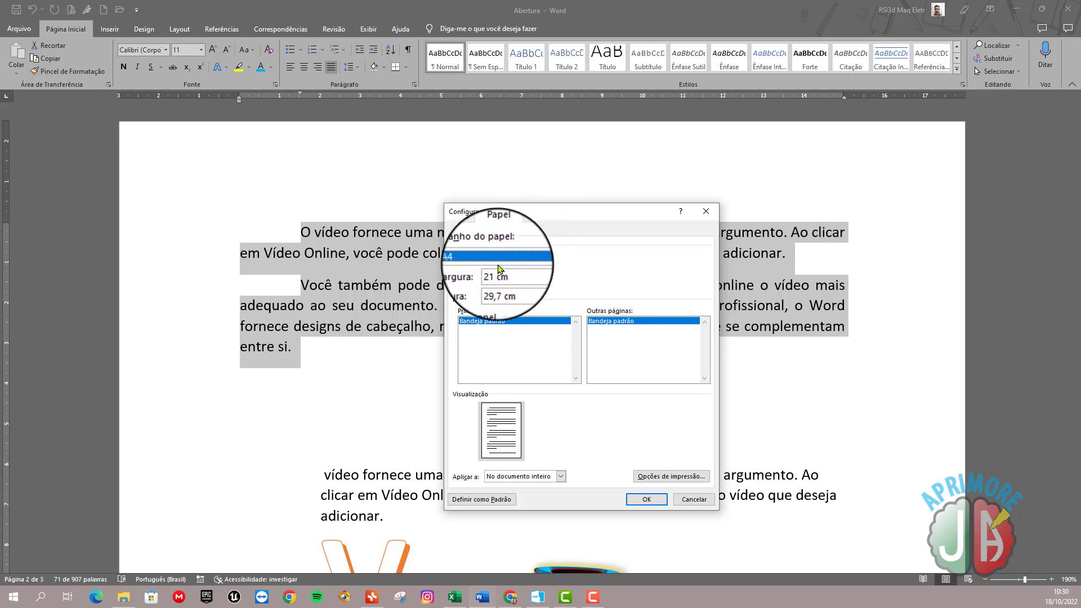
left_click(646, 499)
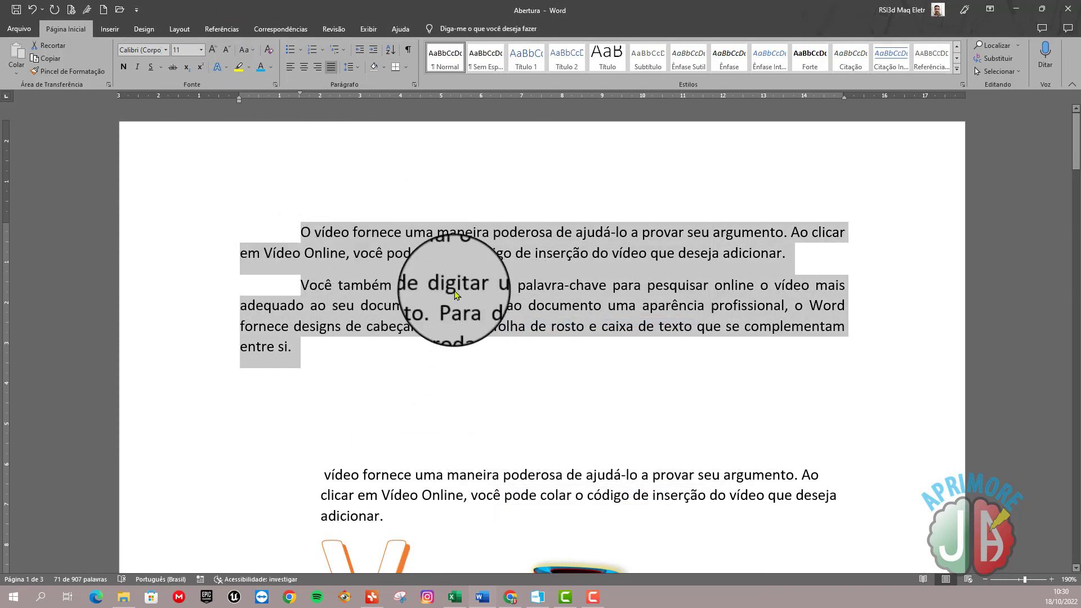
scroll(474, 381, "down", 5)
scroll(474, 380, "down", 9)
scroll(500, 399, "up", 11)
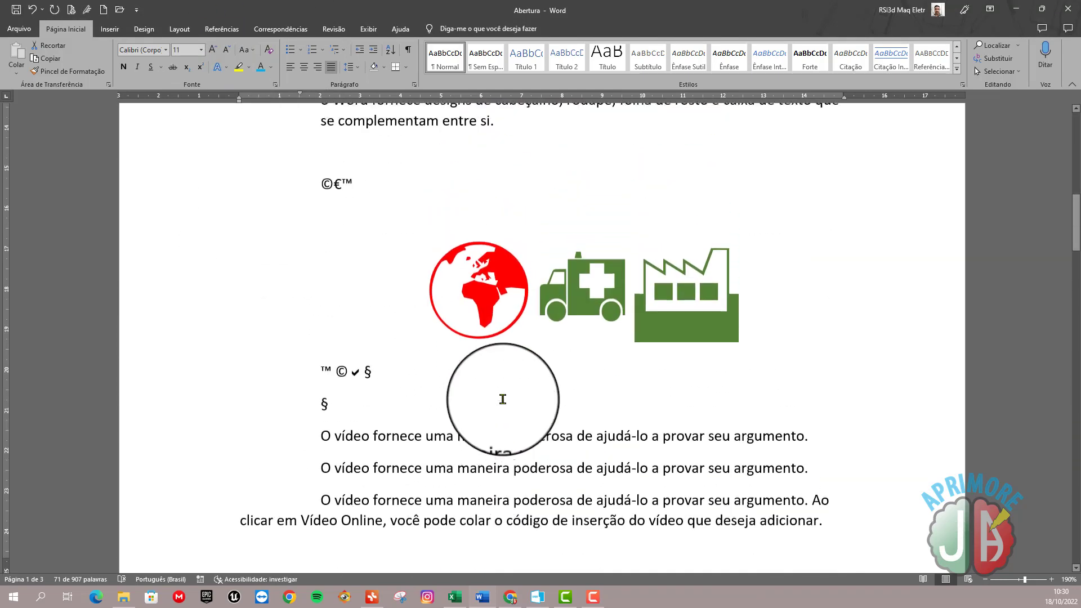
scroll(503, 403, "up", 3)
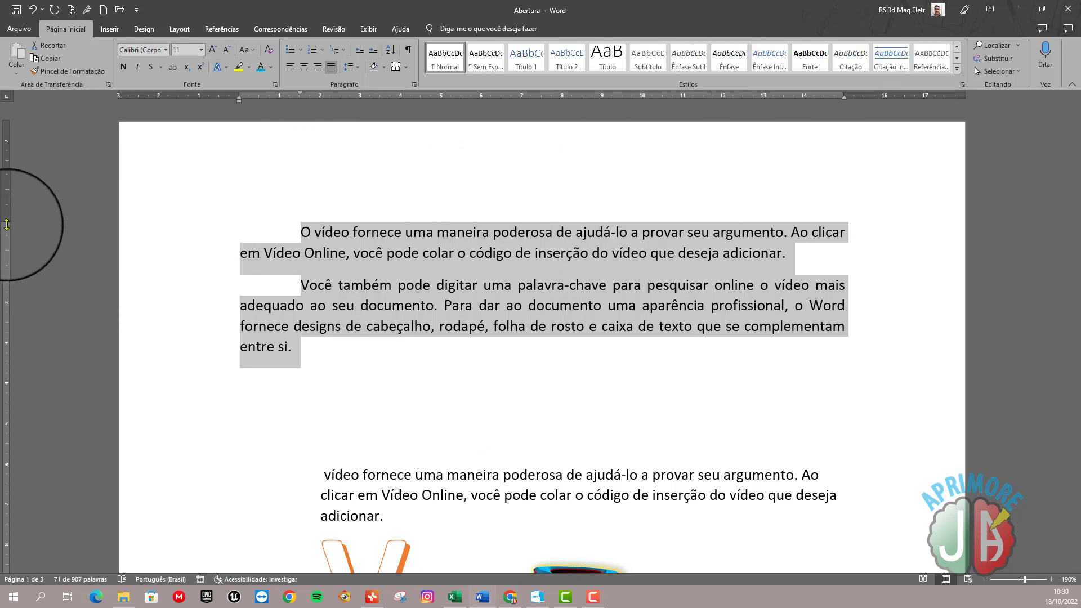
- Reduce the page's top margin and left margin to about 2 cm each using the rulers
mouse_move(7, 219)
left_mouse_down()
mouse_move(6, 132)
mouse_move(7, 191)
left_mouse_up()
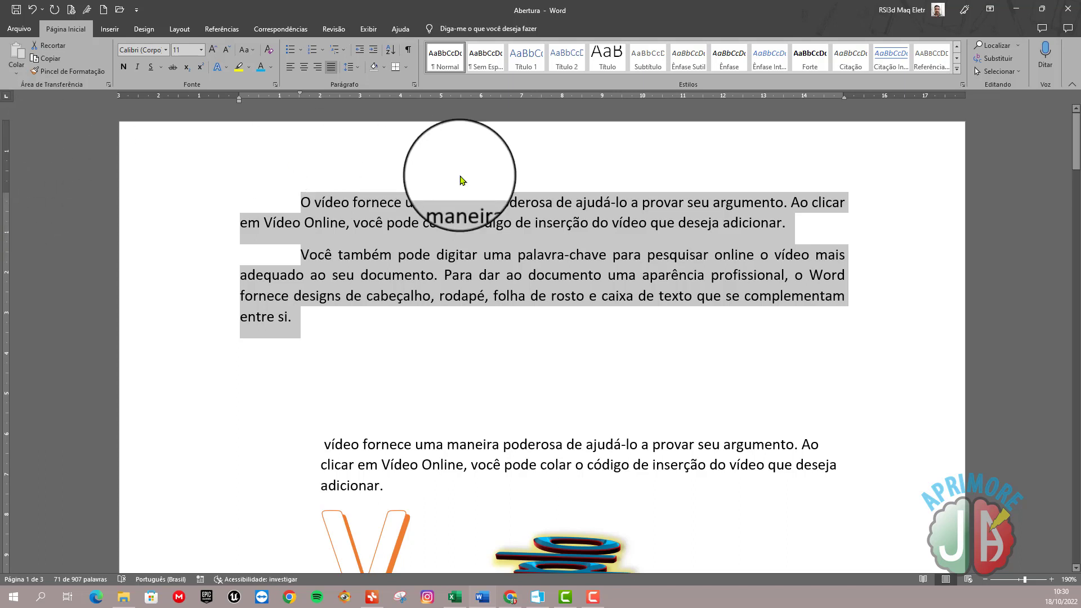
mouse_move(9, 193)
left_mouse_down()
mouse_move(8, 231)
mouse_move(9, 192)
left_mouse_up()
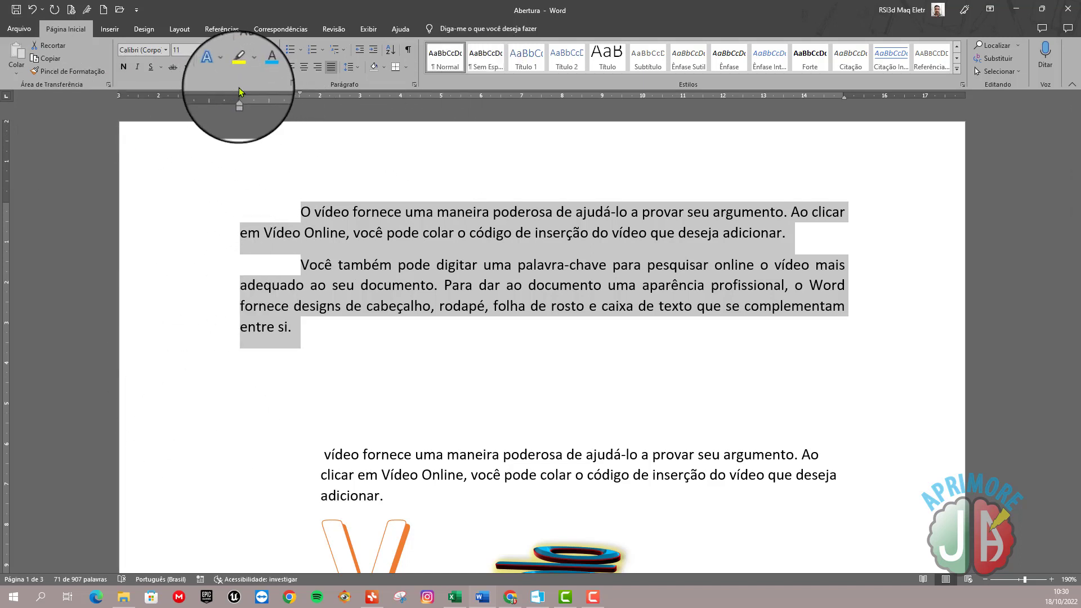
left_click_drag(239, 91, 199, 88)
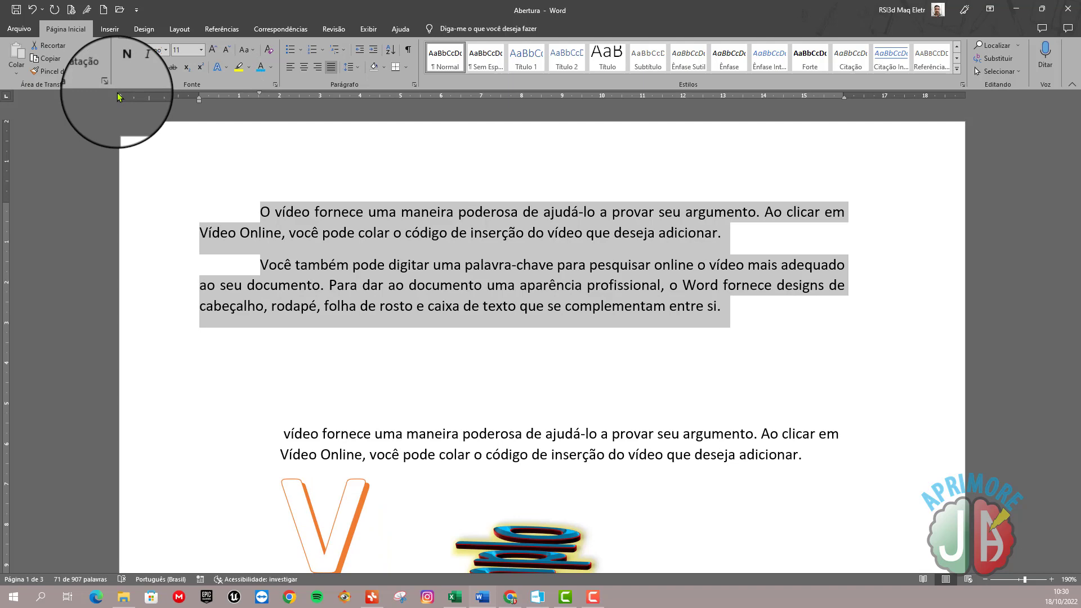
- Increase the page's left margin to about 3 cm and reduce its right margin to about 2 cm using the ruler
left_click_drag(208, 92, 240, 93)
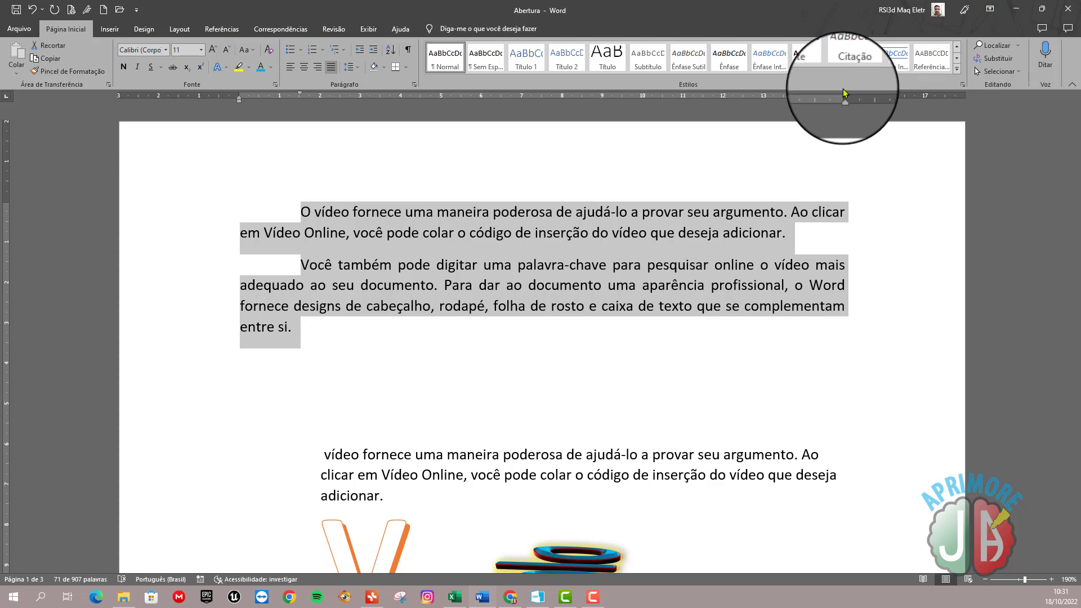
left_click_drag(843, 92, 883, 96)
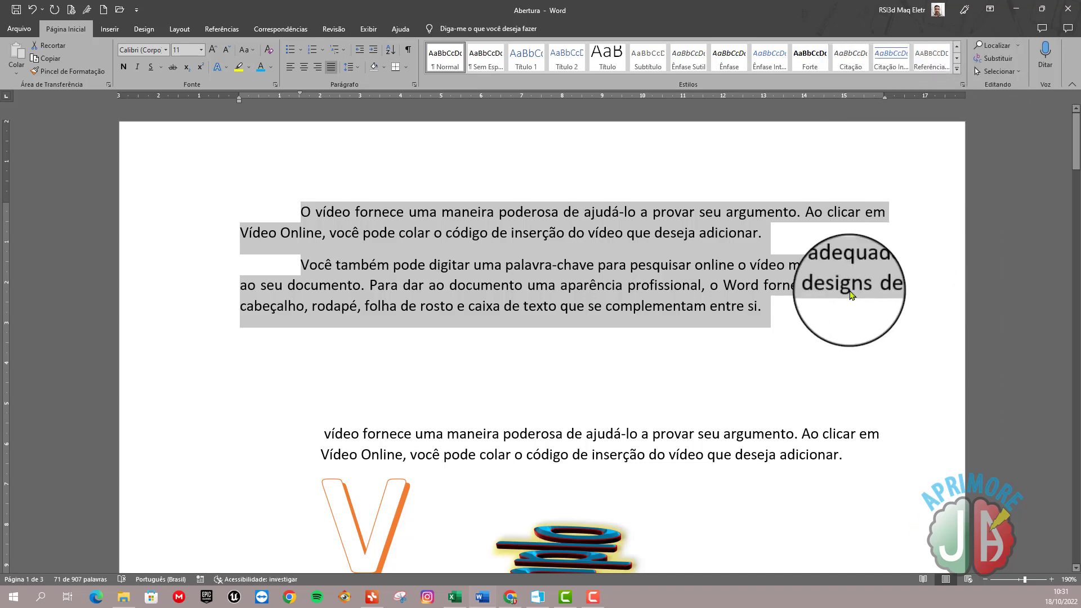
- Examine the end of the first page and check the document's margin values in the page setup
scroll(492, 252, "down", 15)
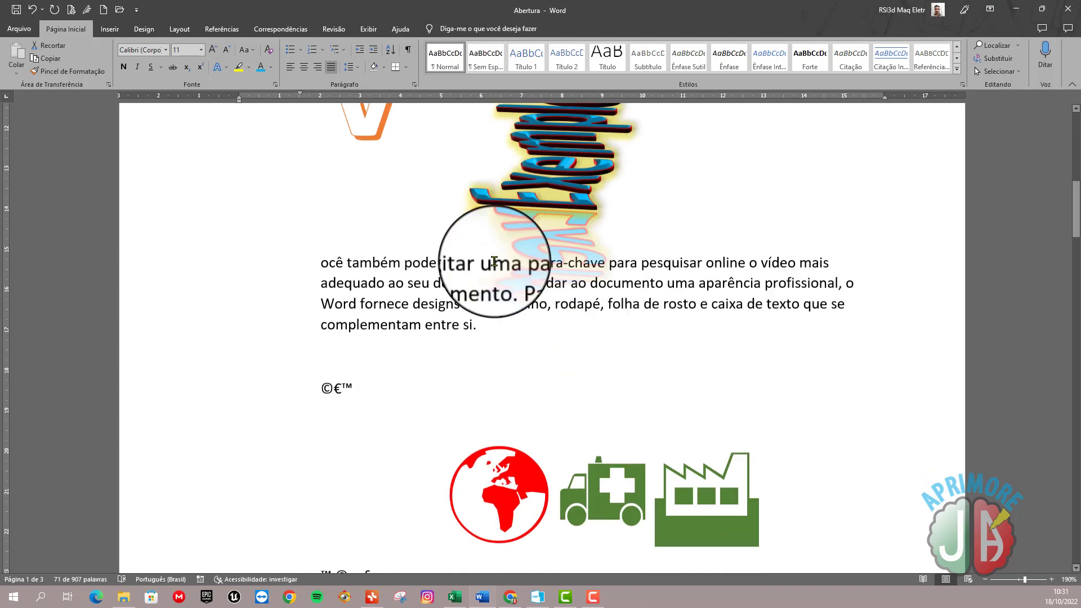
scroll(553, 301, "down", 1)
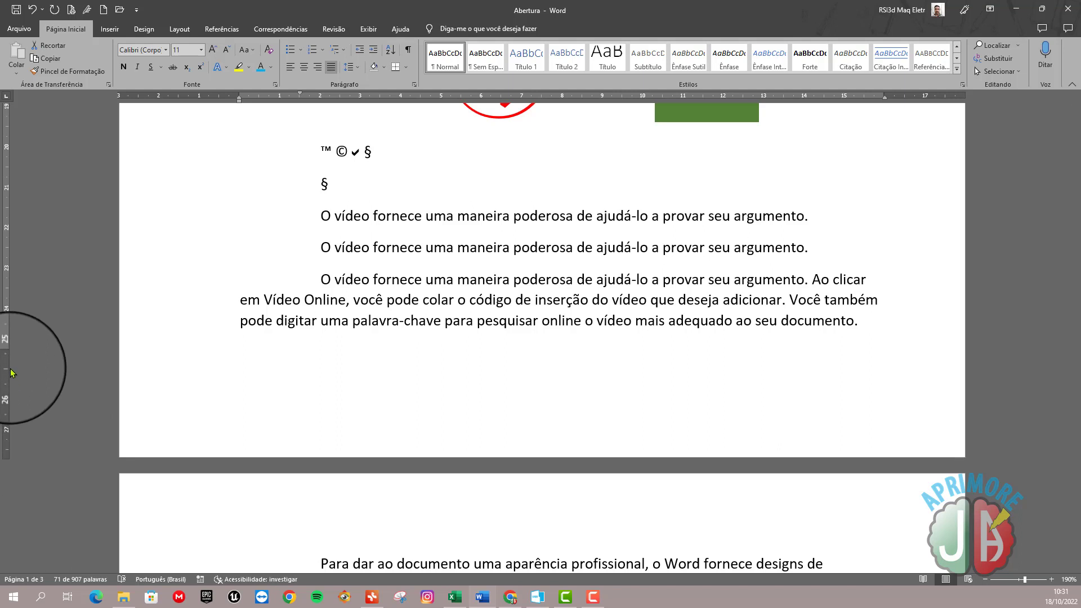
double_click(8, 444)
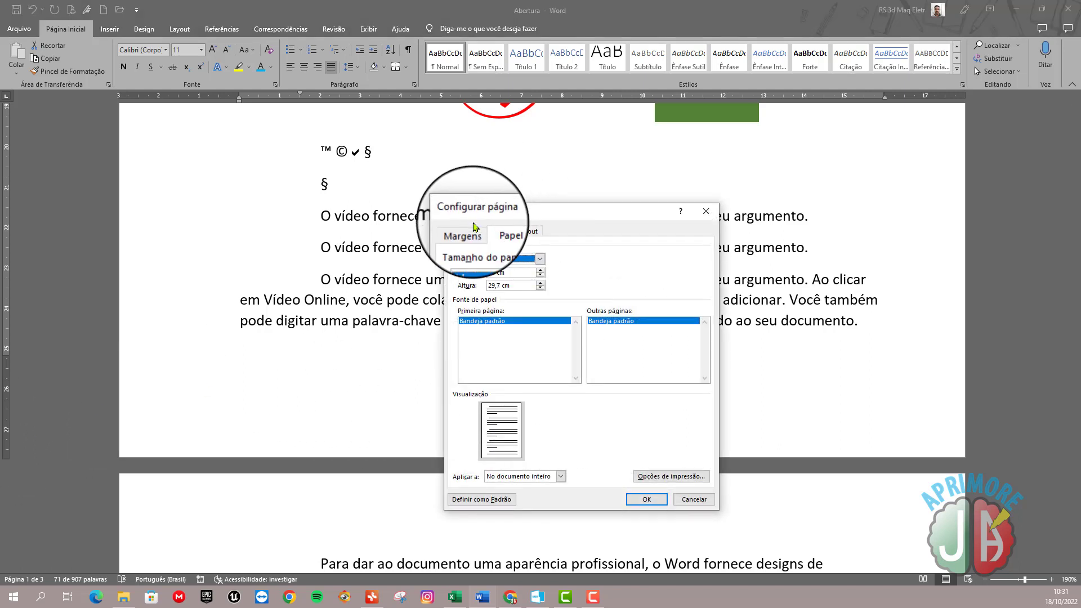
left_click(462, 234)
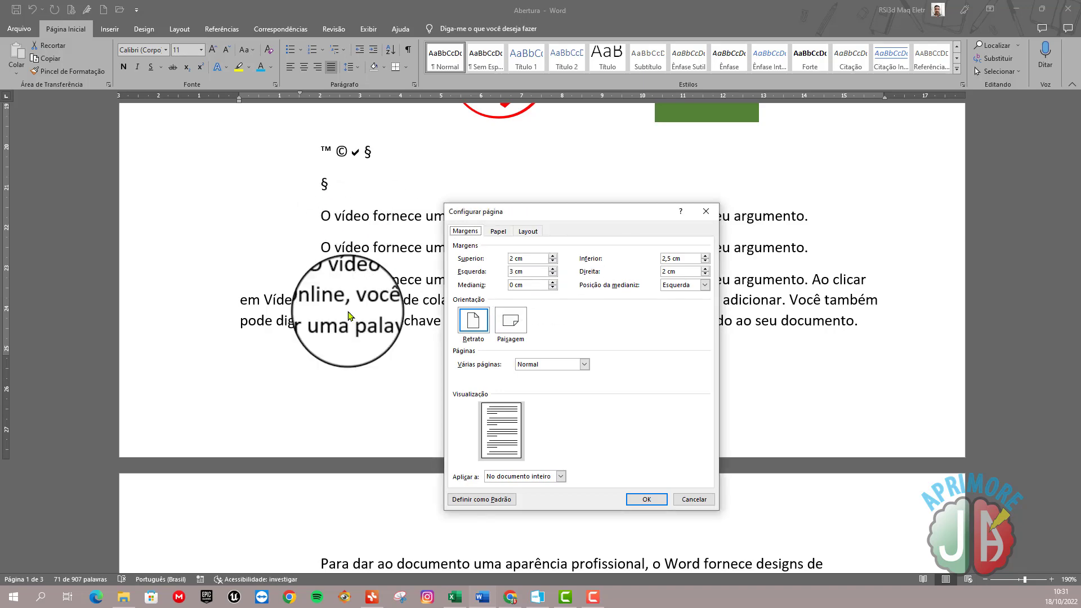
left_click(694, 500)
key("ctrl+shift+Up")
key("ctrl+shift+Up")
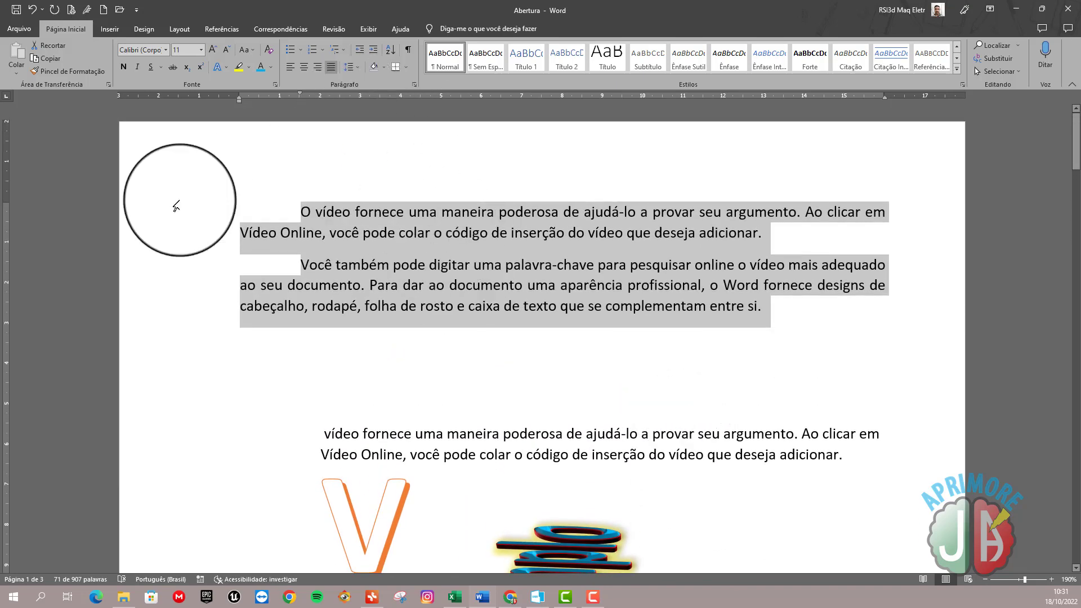
double_click(4, 189)
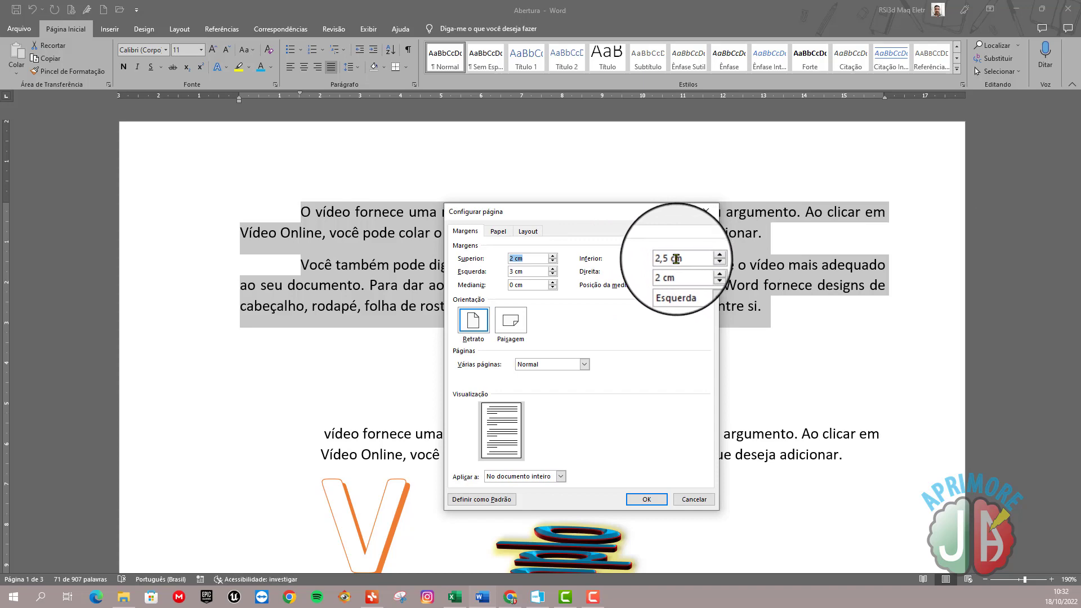
left_click(714, 501)
- Set the document's bottom margin to 2 cm in the page setup and look over the pages
scroll(661, 345, "down", 12)
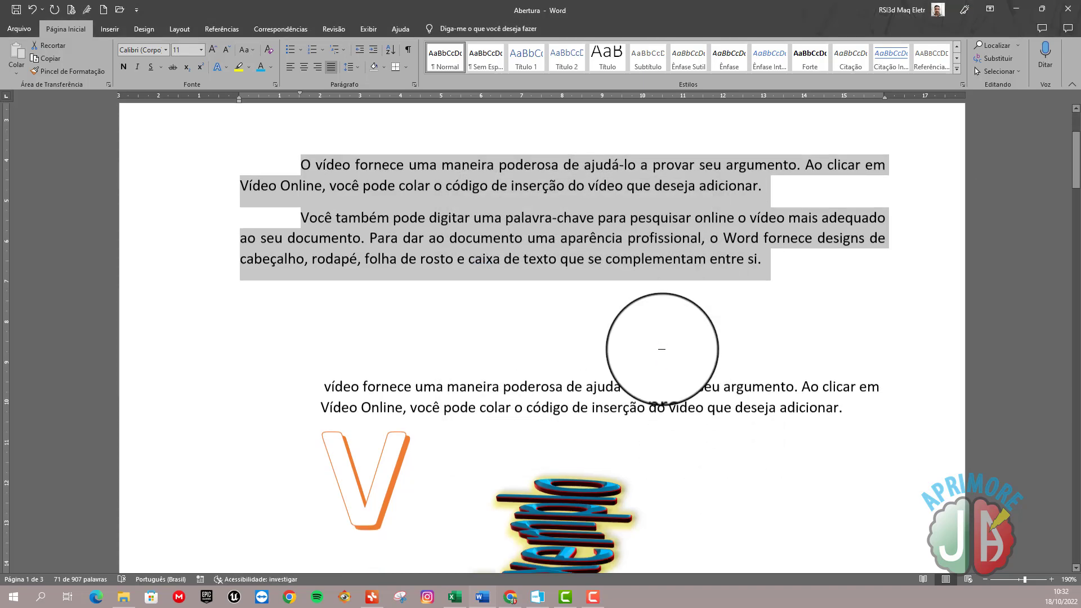
scroll(662, 349, "down", 2)
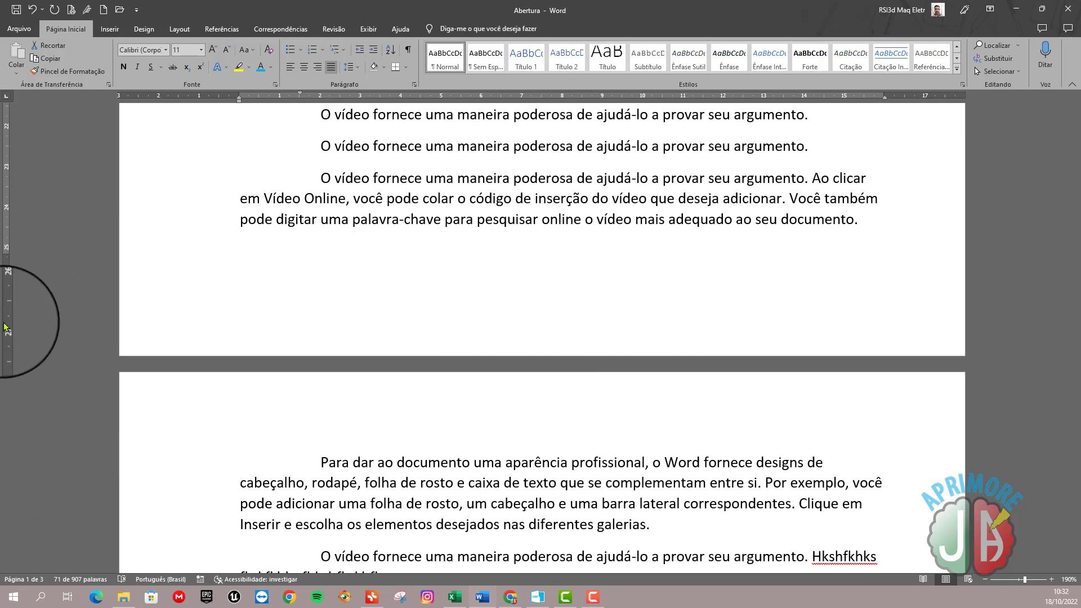
double_click(4, 280)
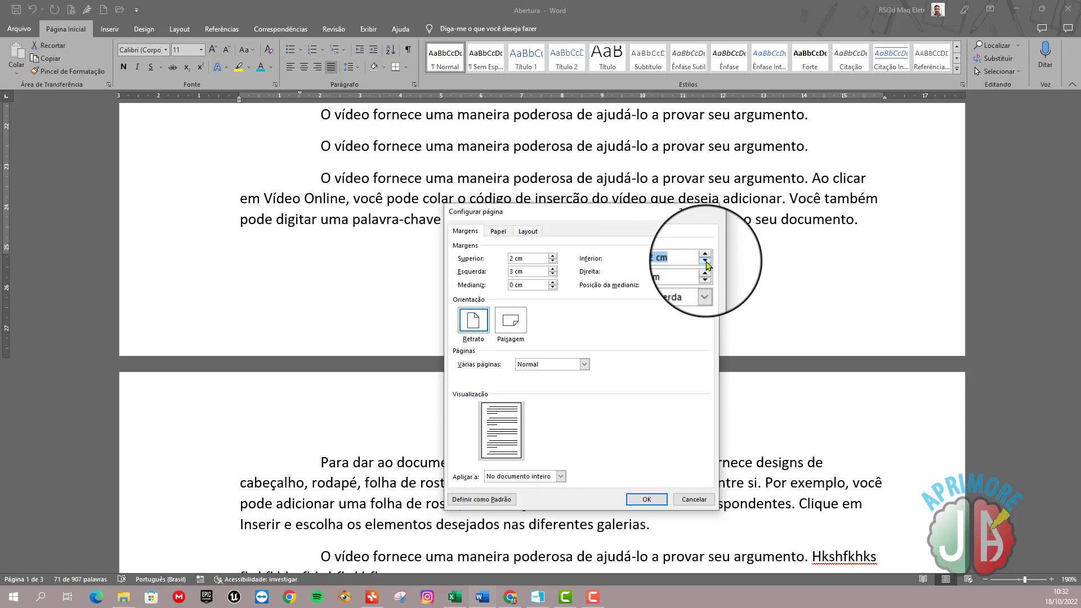
left_click(706, 261)
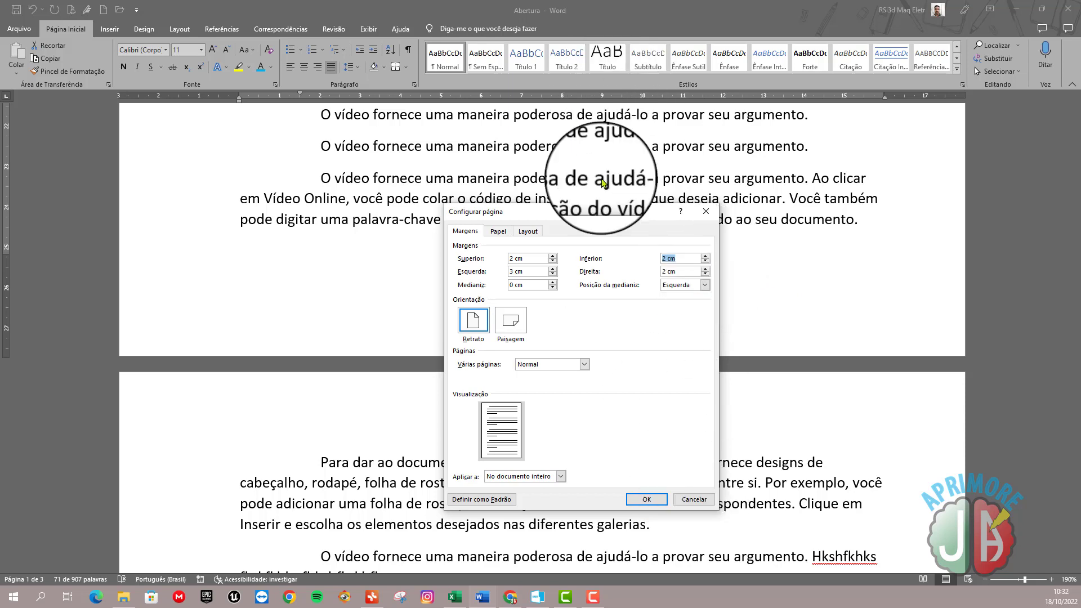
left_click(647, 499)
scroll(634, 463, "down", 5)
scroll(635, 463, "down", 10)
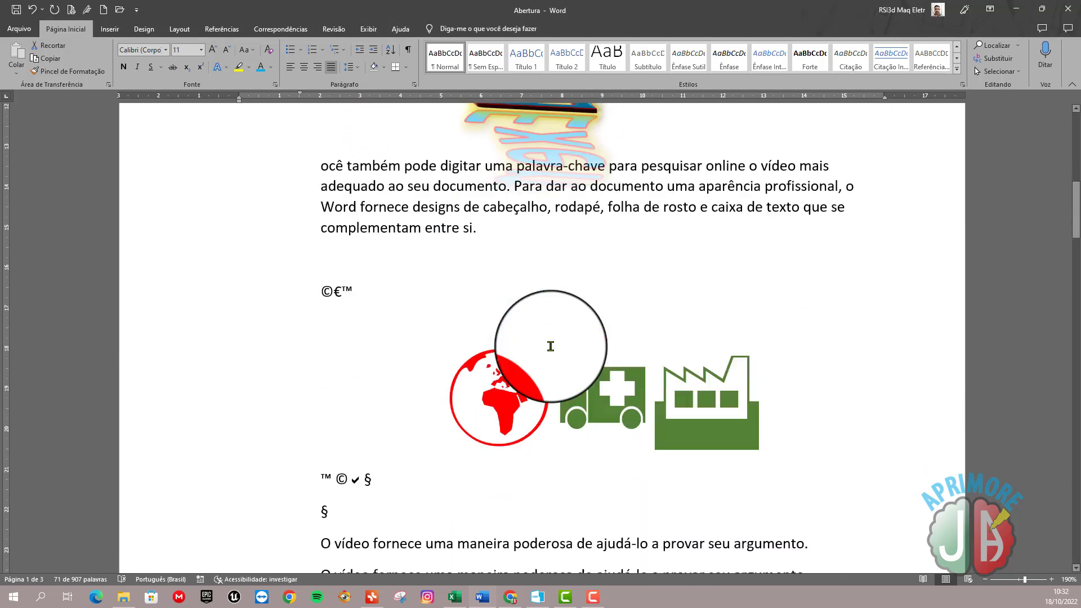
scroll(551, 347, "down", 2)
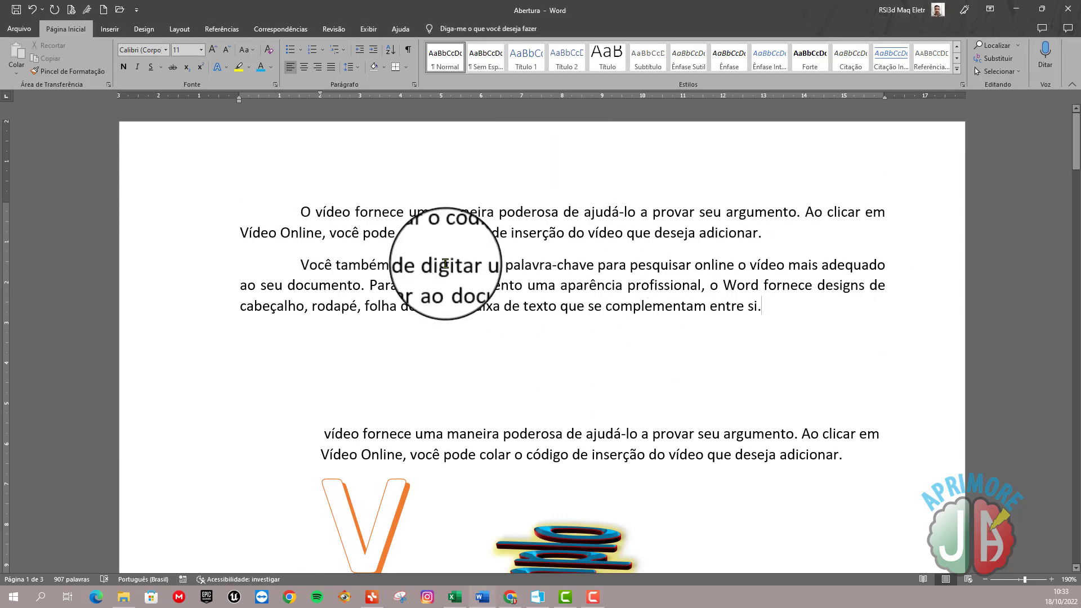
- Generate a one-sentence sample paragraph with =rand(1,1) below the two justified paragraphs
left_click(166, 165, "shift")
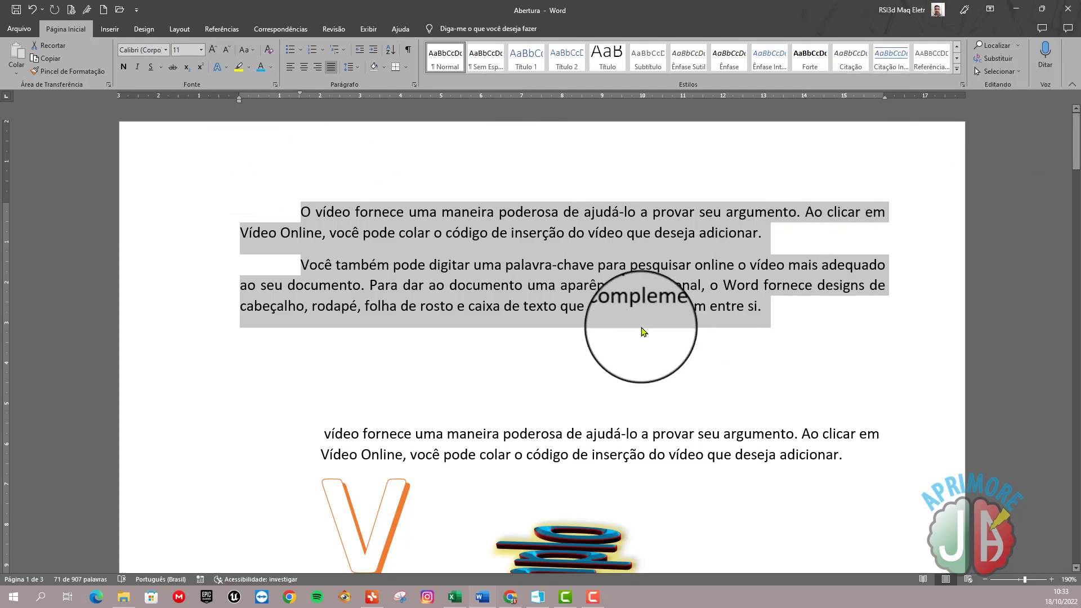
left_click(797, 333)
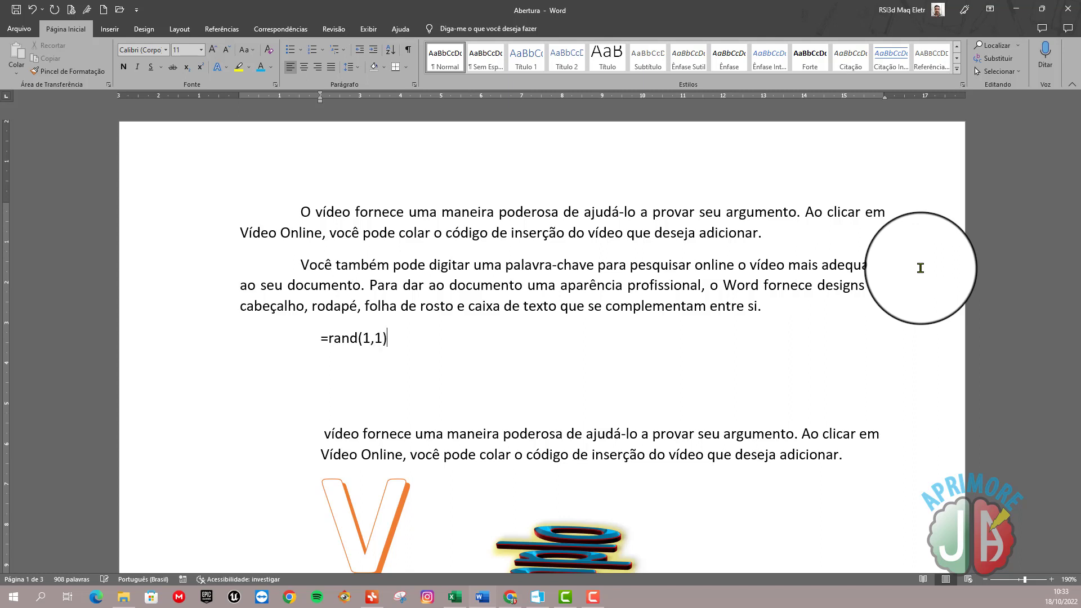
key("Return")
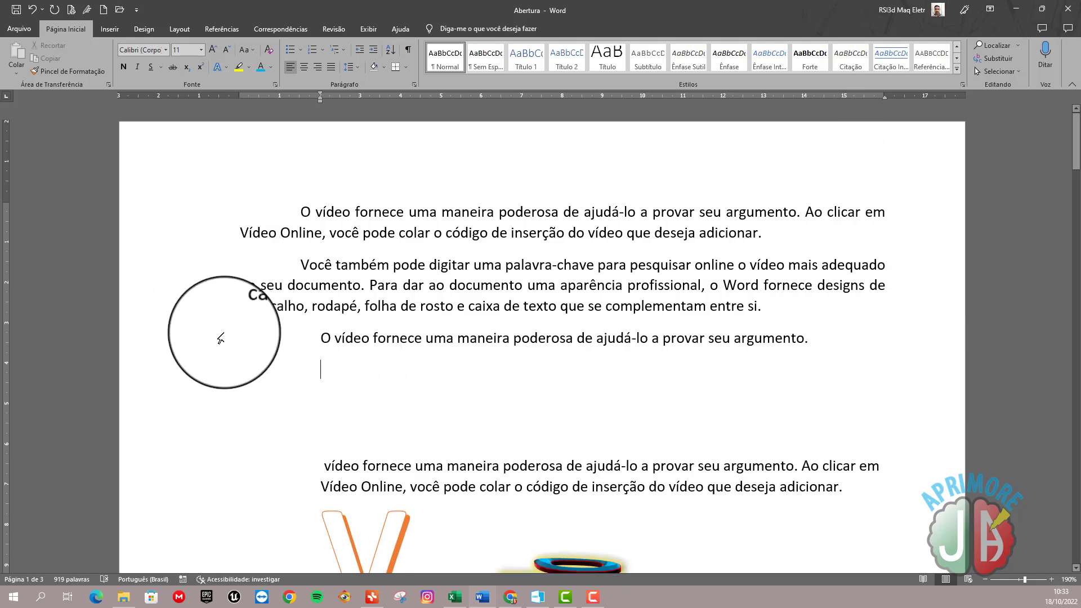
- Indent the new sample paragraph on both sides, from about 5 cm to about 9.75 cm on the ruler
left_click(201, 346)
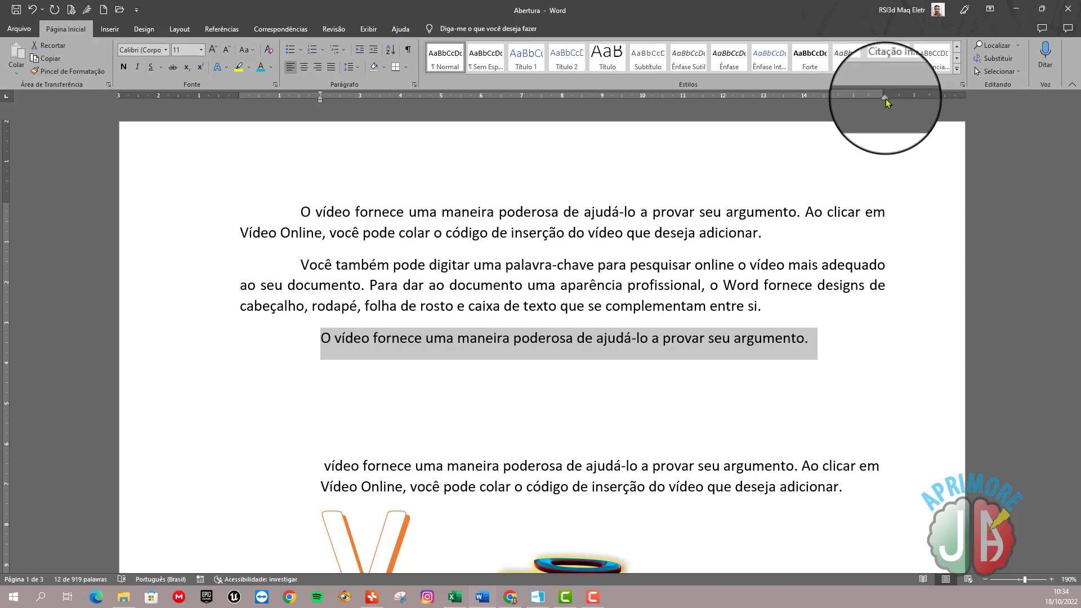
mouse_move(886, 103)
left_mouse_down()
mouse_move(605, 117)
mouse_move(641, 123)
left_mouse_up()
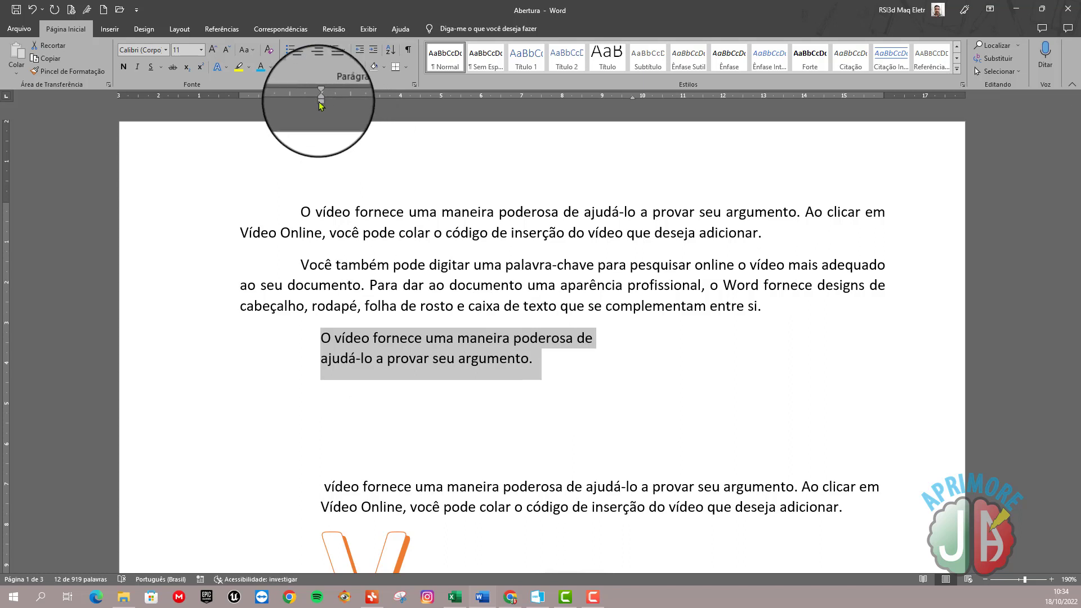
left_click_drag(325, 106, 442, 111)
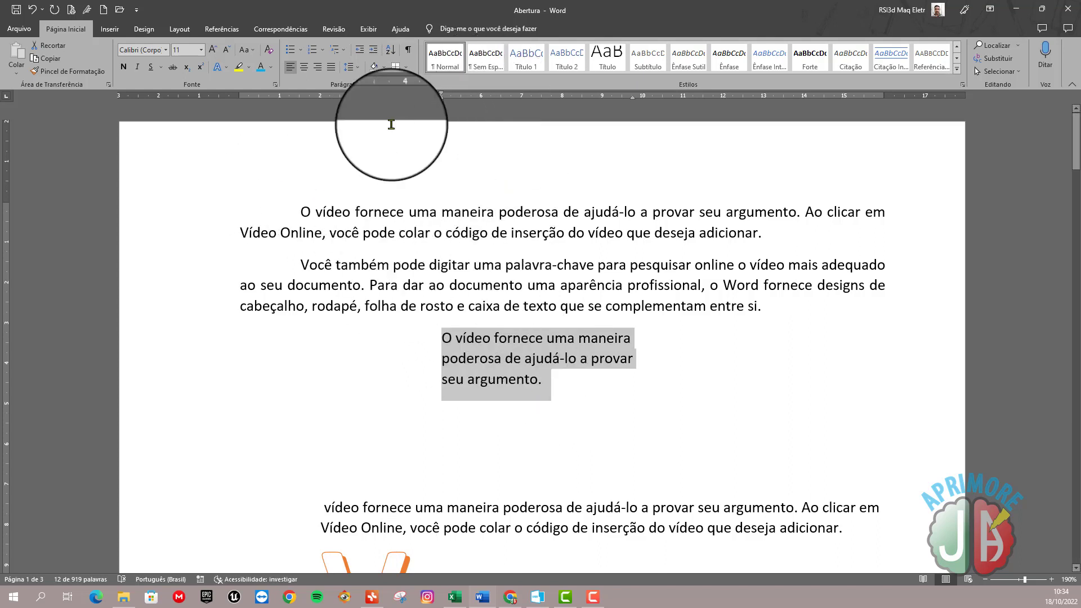
- Compare the ruler indents of the justified paragraphs with those of the paragraphs further down the page
left_click(473, 286)
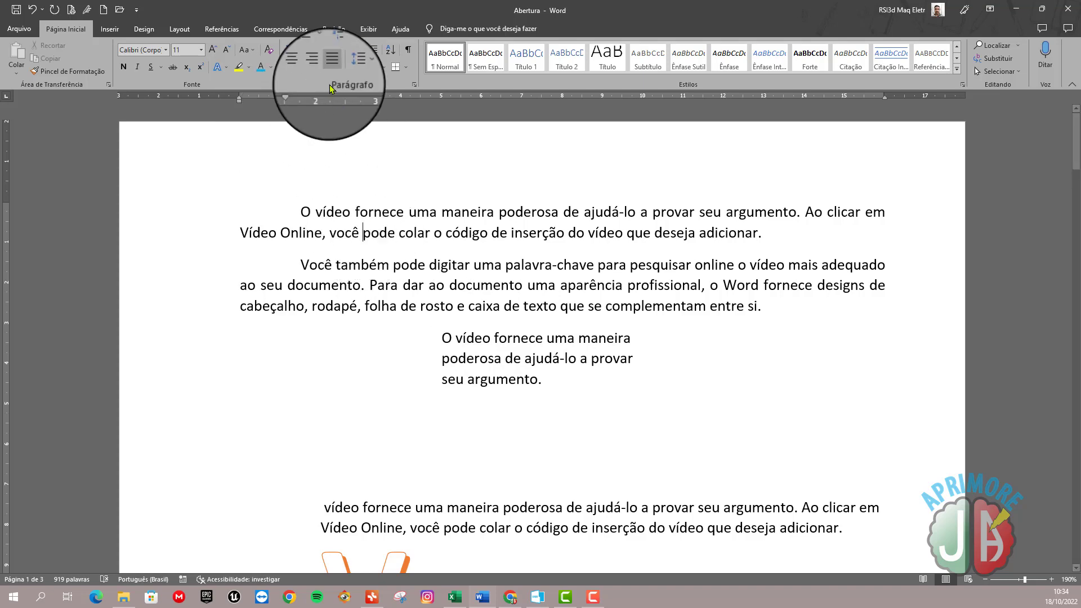
left_click(333, 130)
scroll(445, 461, "down", 4)
left_click(396, 540)
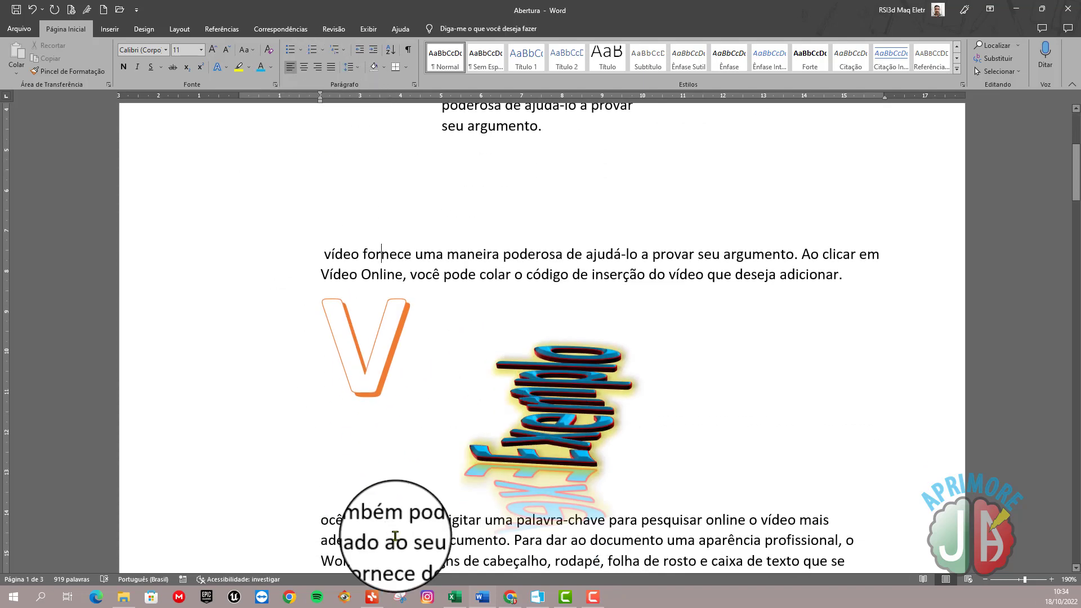
scroll(443, 293, "up", 4)
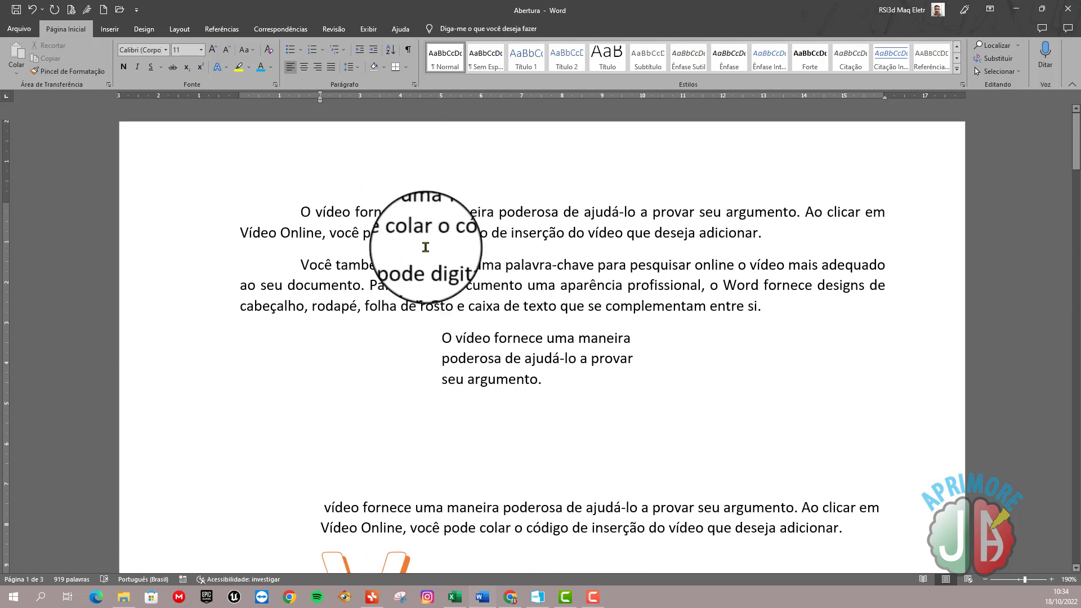
- Insert an empty line above the narrow indented paragraph and generate two sample paragraphs below it with =rand(2,1)
left_click(445, 336)
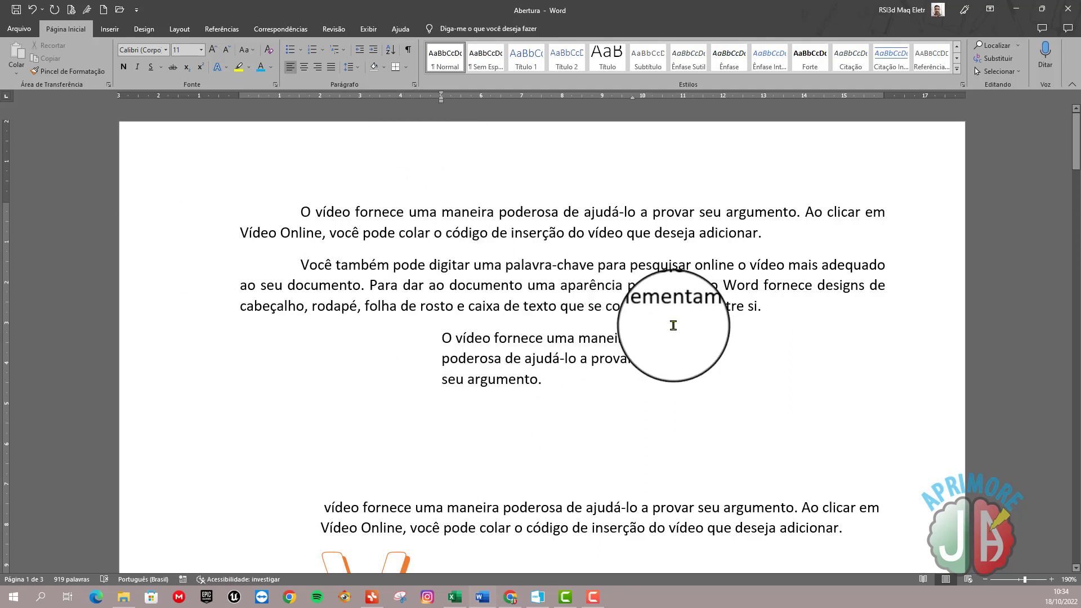
key("Return")
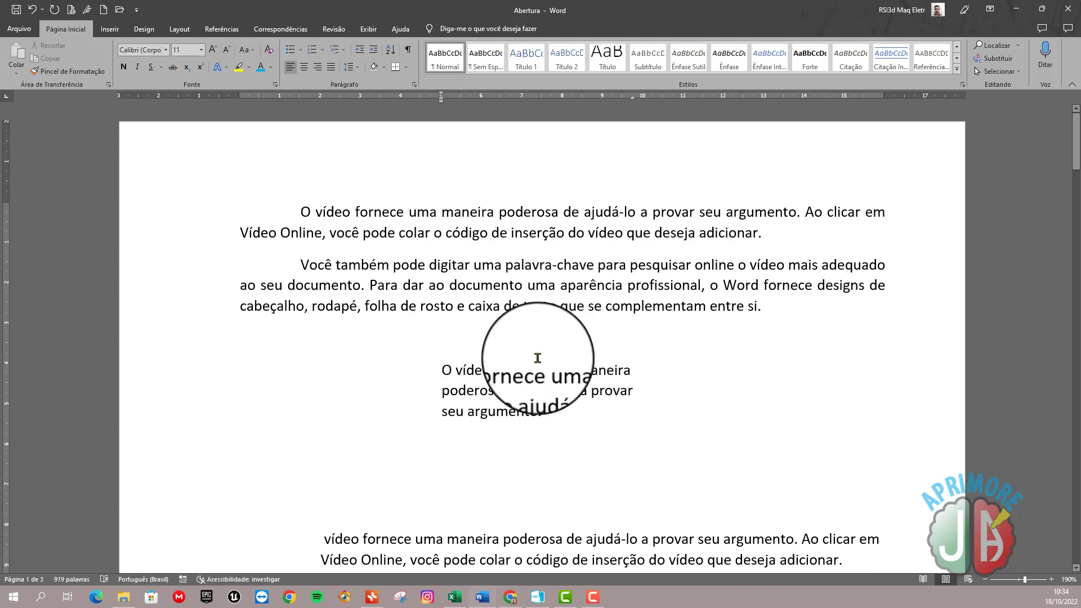
left_click(554, 411)
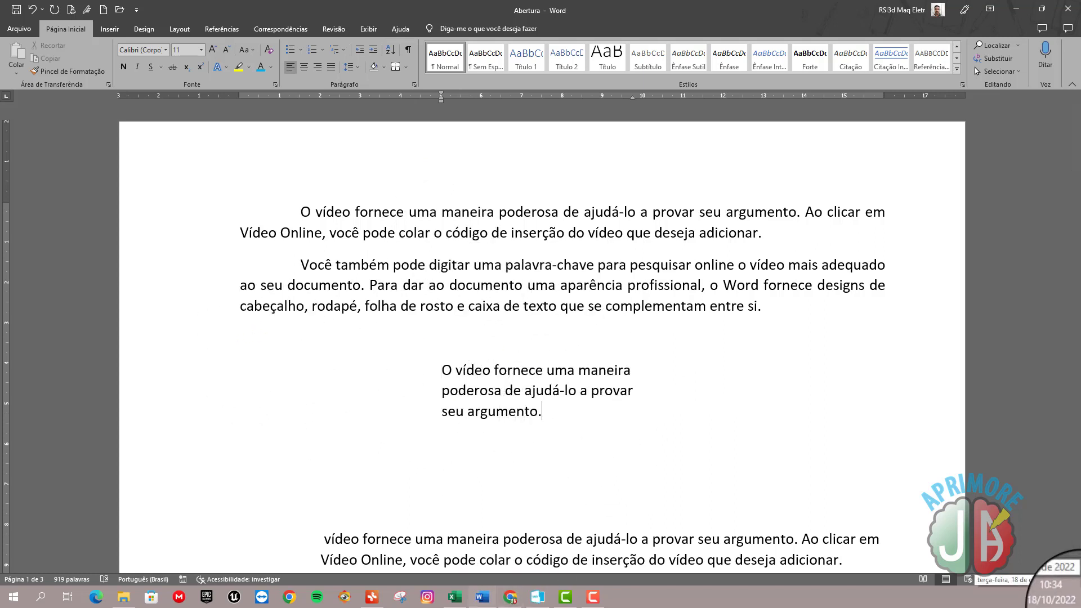
key("Return")
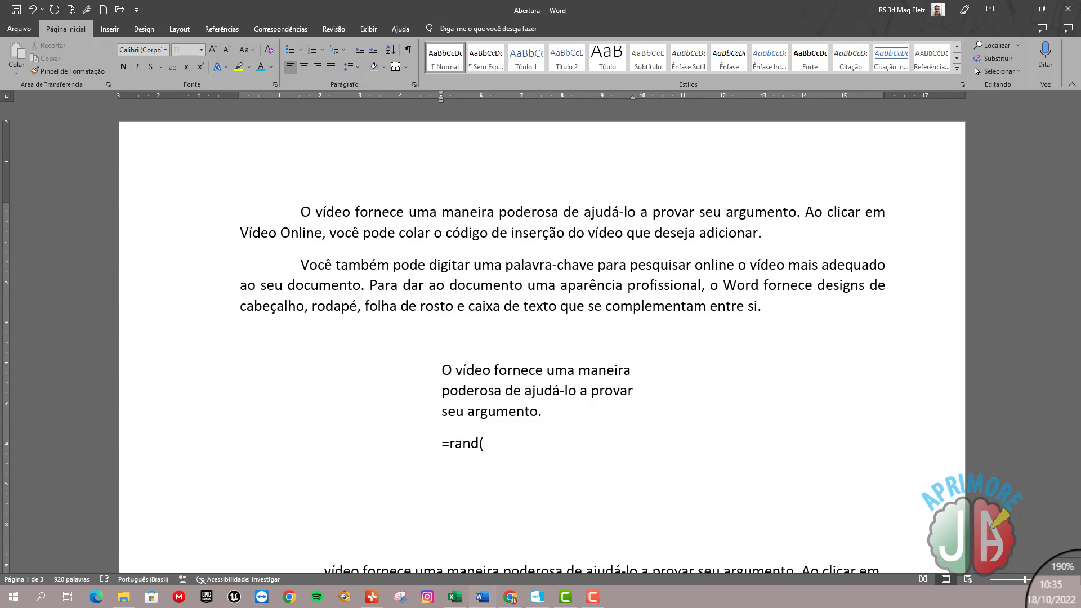
type("=rand(2,1)")
key("Return")
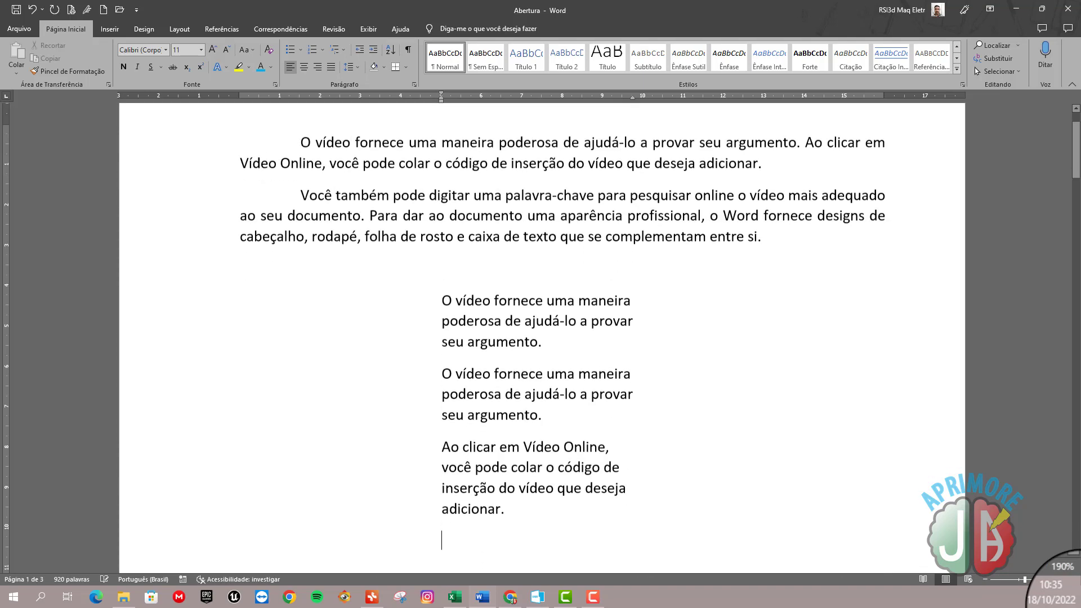
- Move the "Ao clicar em Vídeo Online" paragraph's left indent to about 4 cm and its right indent to about 11 cm on the ruler
scroll(514, 357, "down", 2)
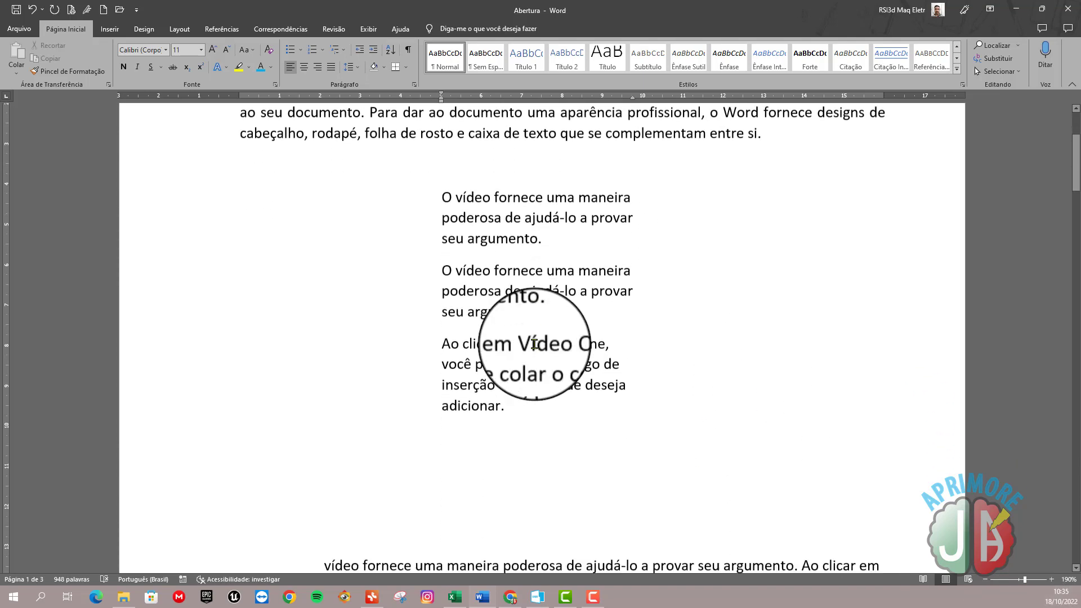
scroll(532, 355, "up", 1)
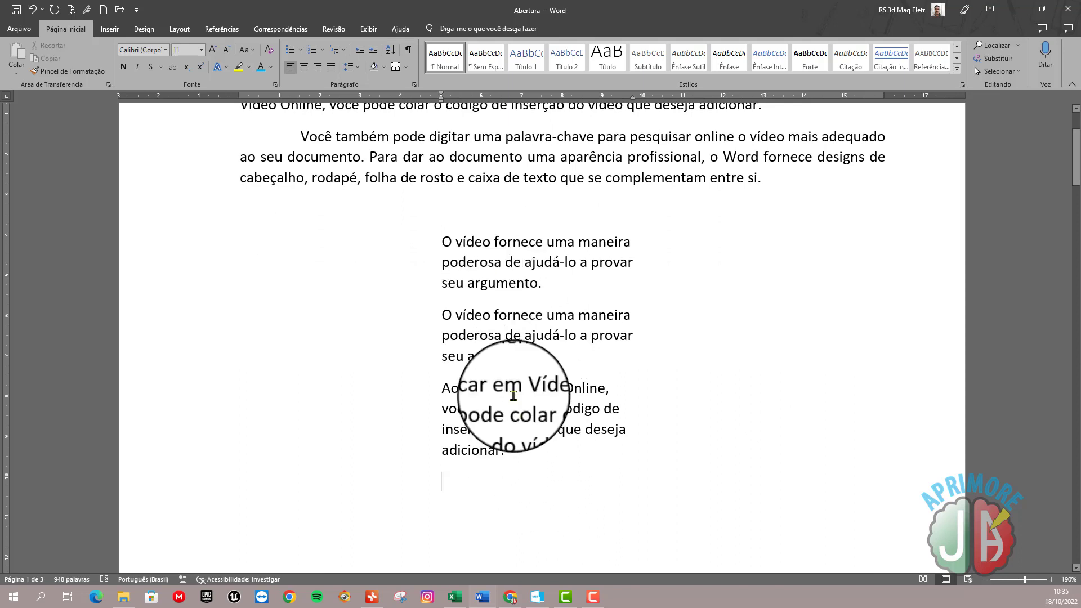
left_click_drag(513, 456, 394, 386)
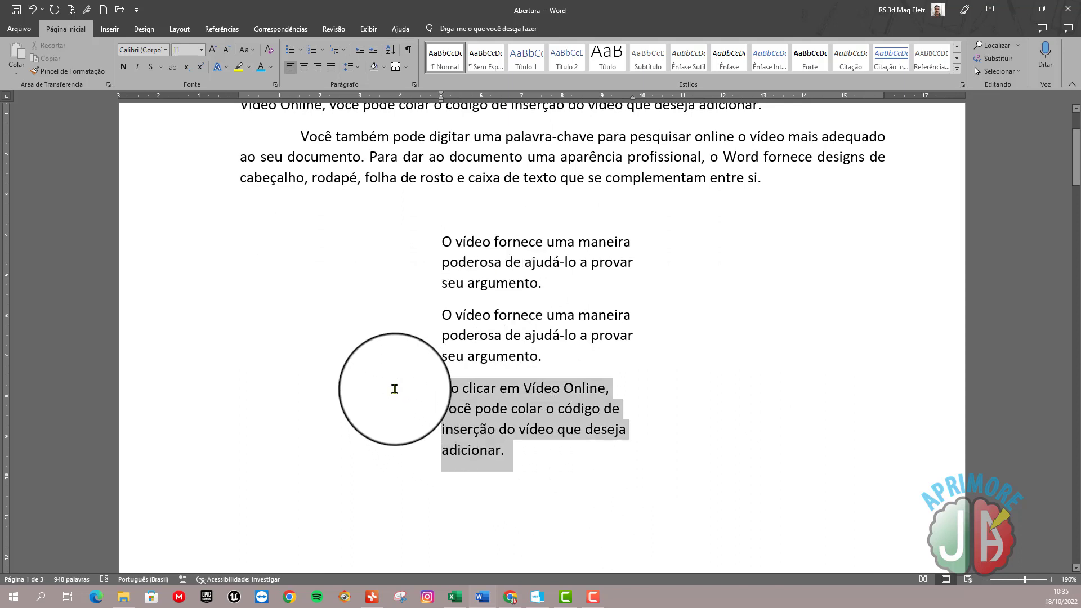
mouse_move(443, 105)
left_mouse_down()
mouse_move(442, 94)
mouse_move(401, 99)
left_mouse_up()
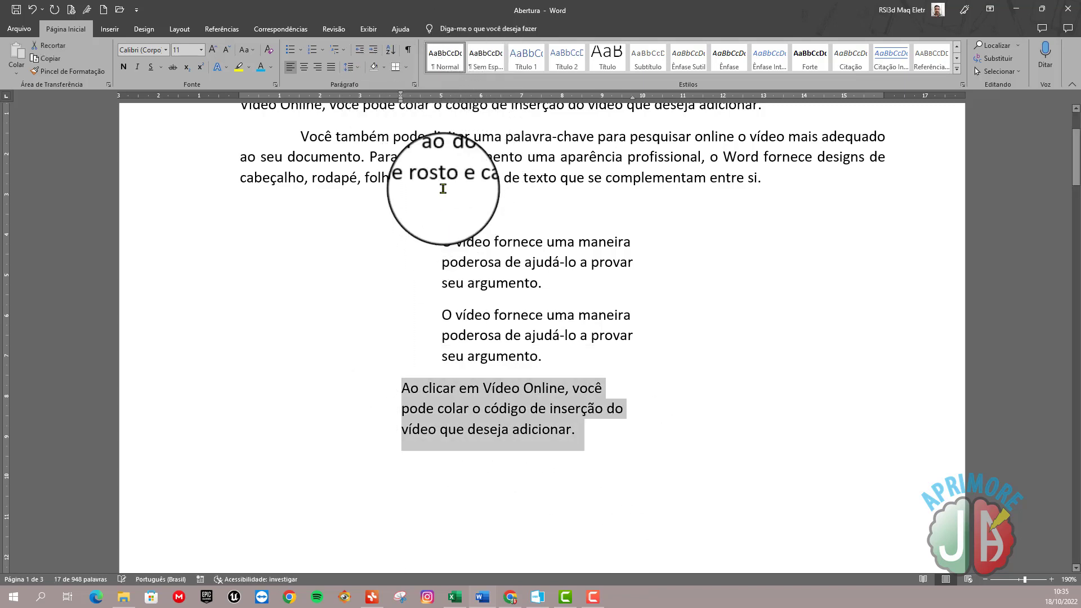
left_click(628, 412)
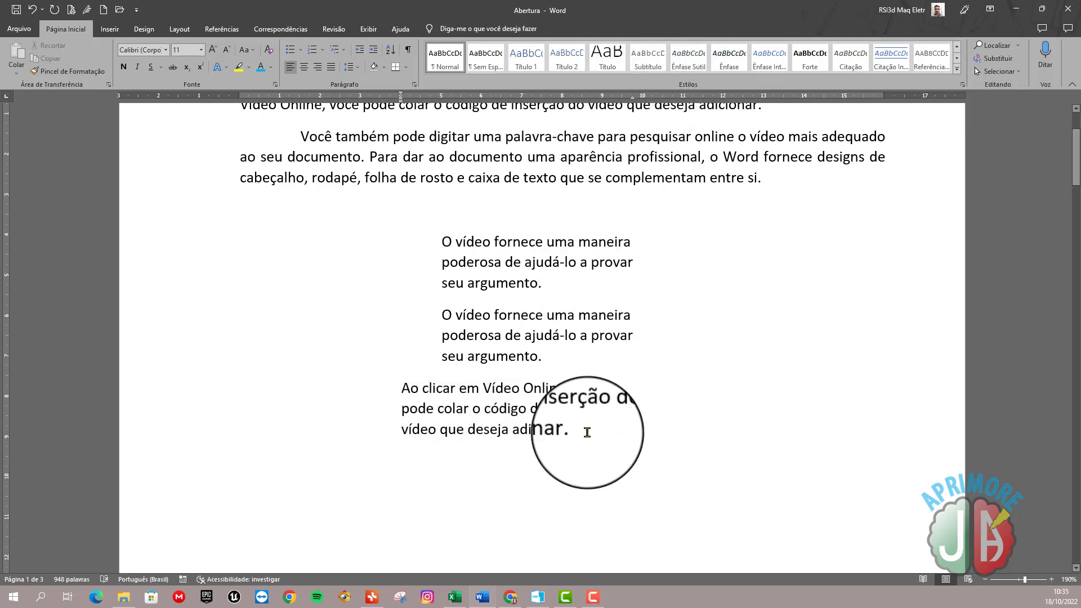
left_click_drag(587, 433, 392, 391)
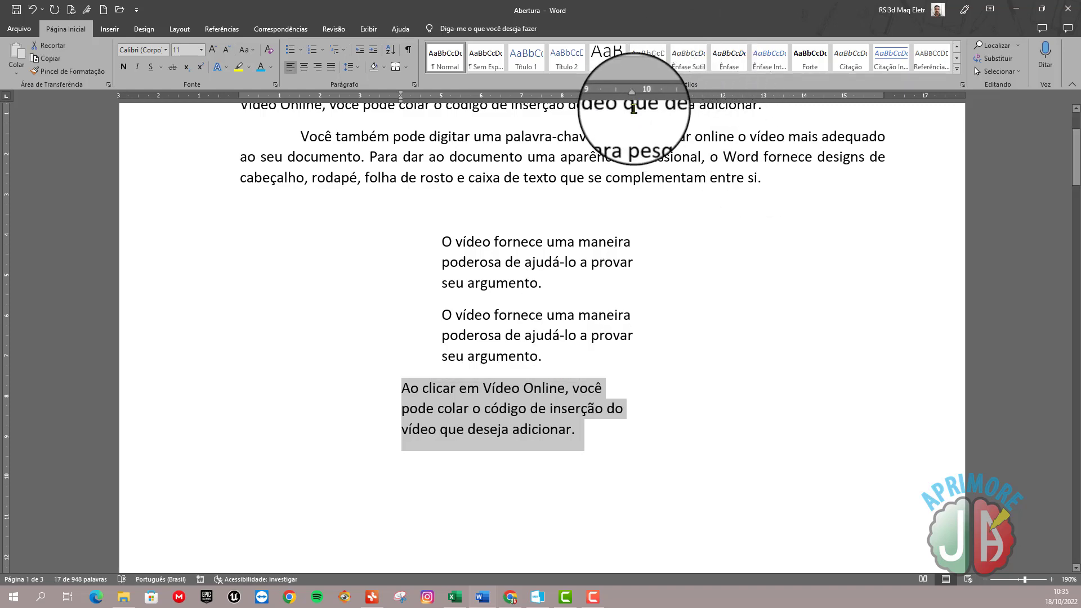
left_click_drag(634, 99, 684, 99)
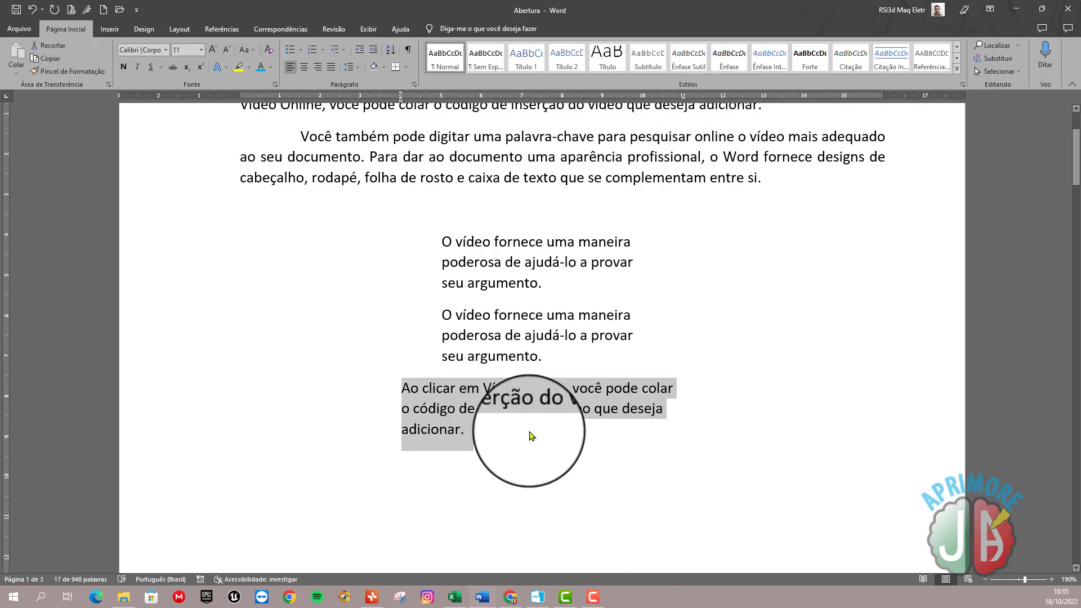
- Generate two two-sentence sample paragraphs with the =rand function directly below the "Ao clicar em Vídeo Online" paragraph
left_click(482, 448)
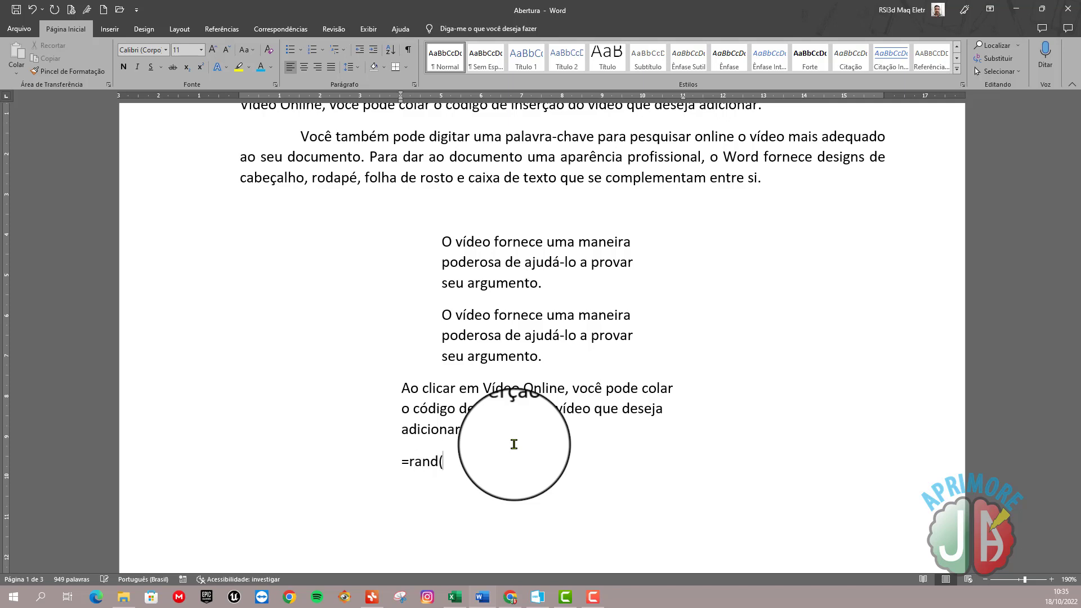
key("Return")
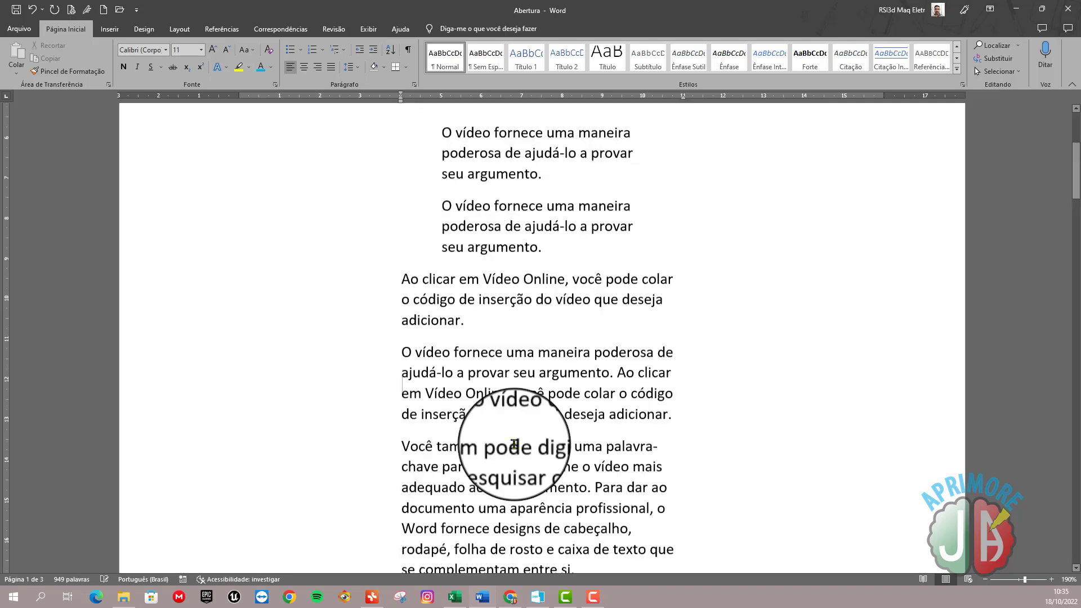
scroll(687, 358, "up", 3)
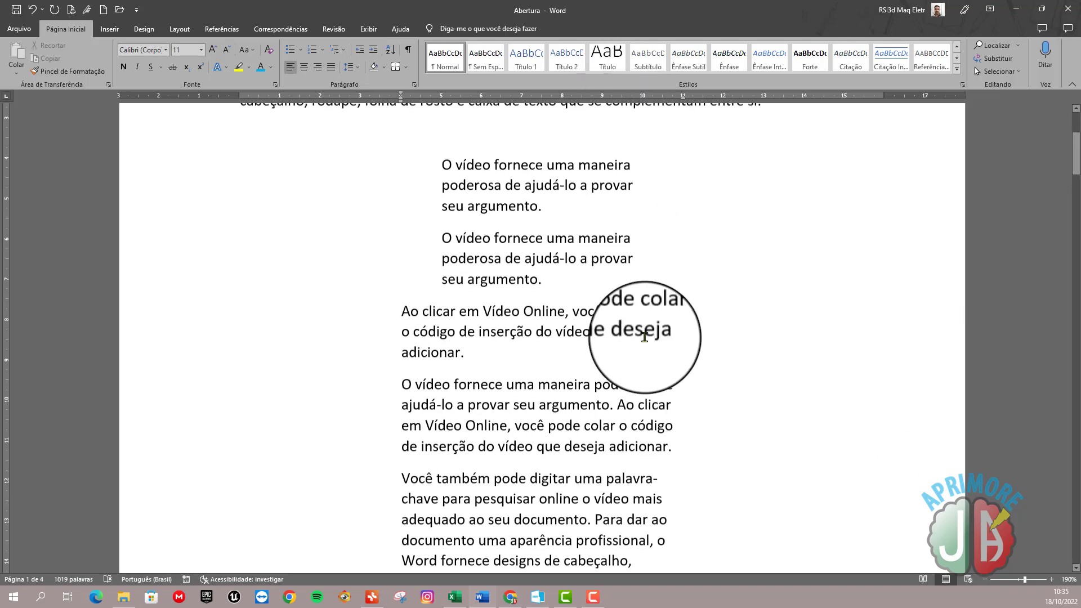
scroll(539, 256, "down", 3)
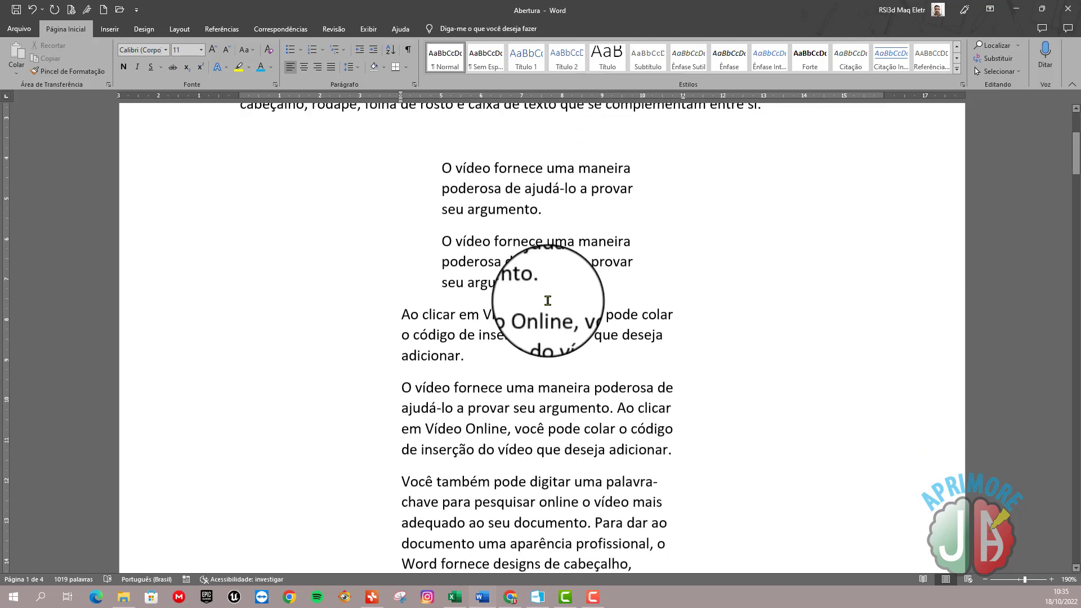
scroll(663, 405, "down", 4)
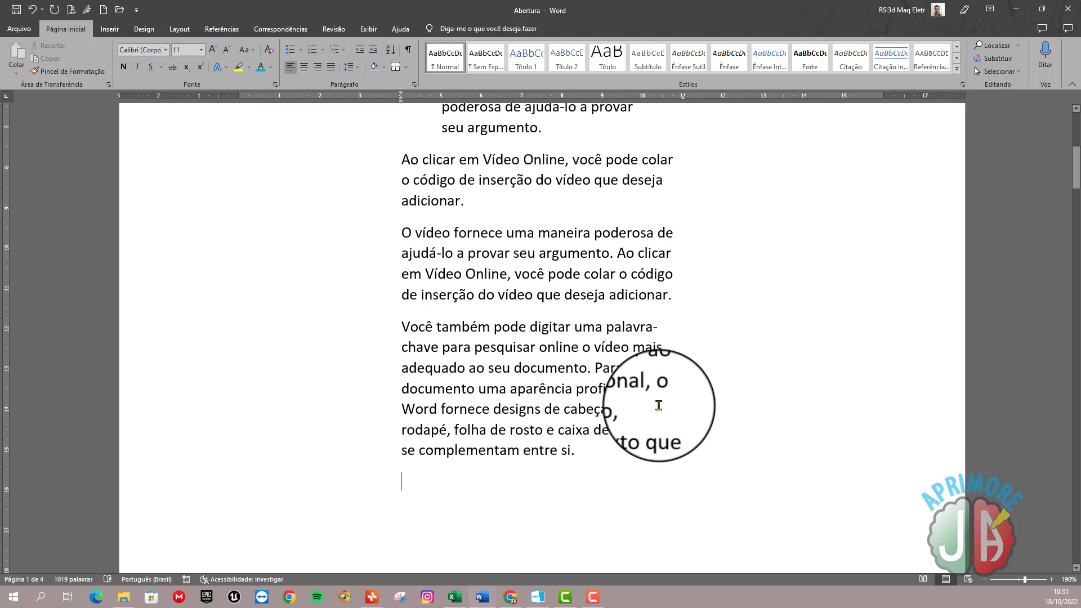
scroll(652, 382, "up", 2)
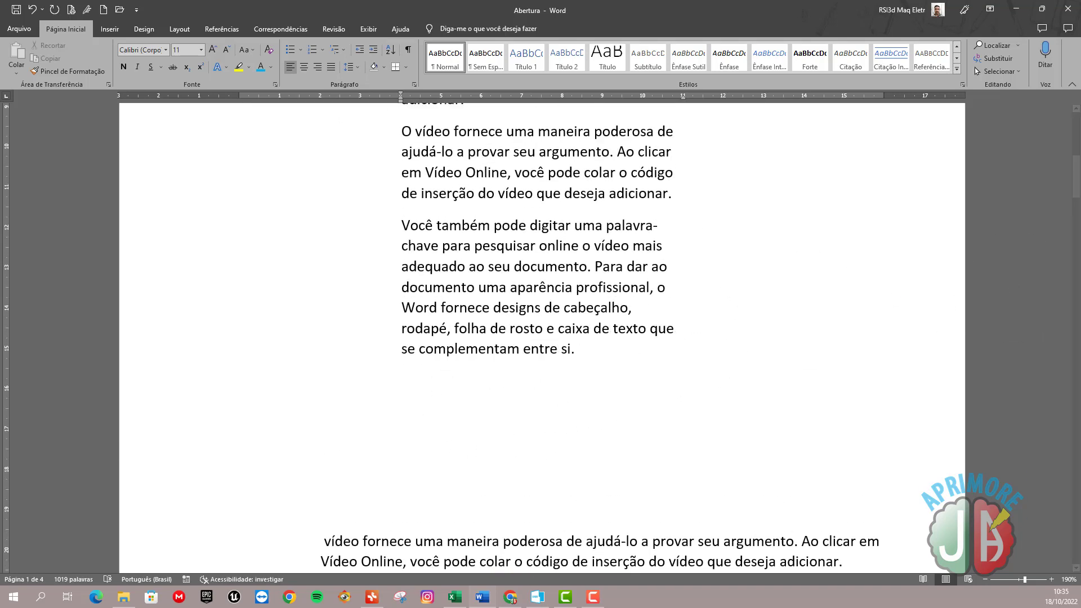
scroll(595, 373, "up", 8)
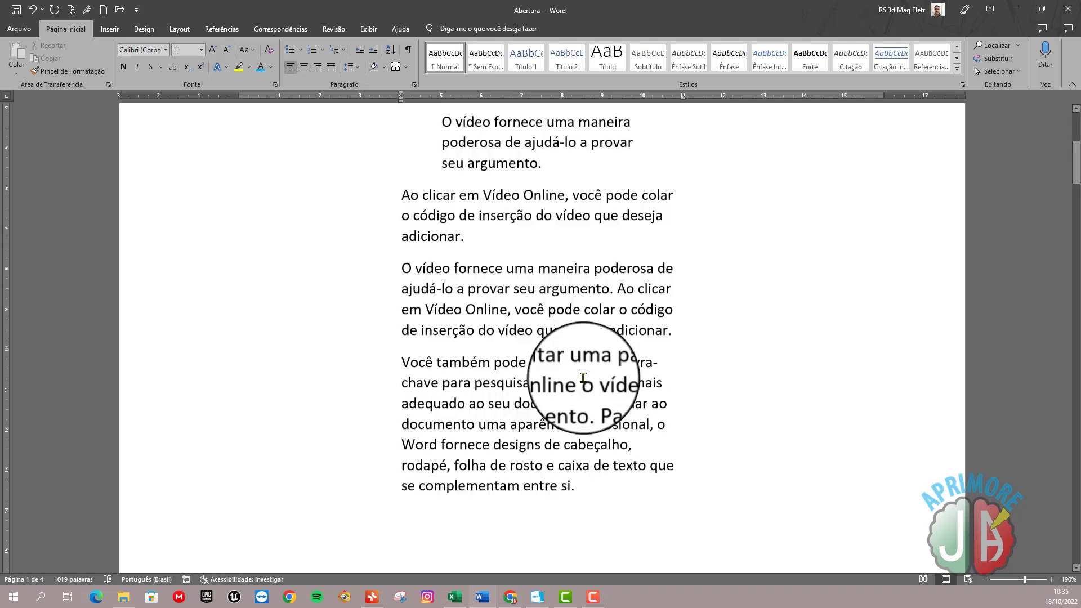
scroll(563, 369, "up", 1)
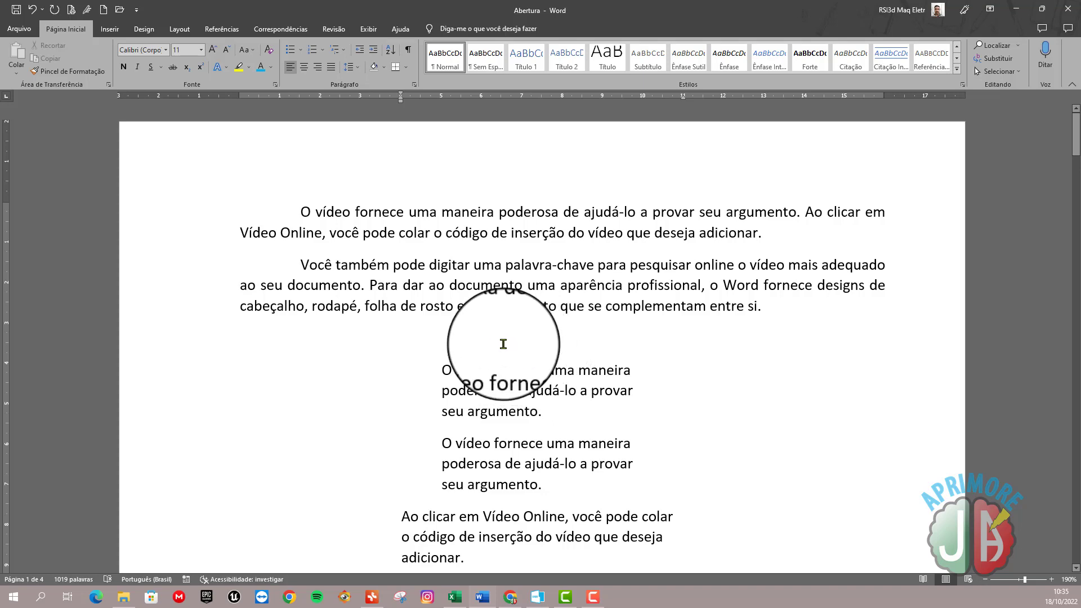
- Set the spacing before and after the narrow "Você também pode digitar" paragraph to 12 pt each
scroll(503, 344, "down", 8)
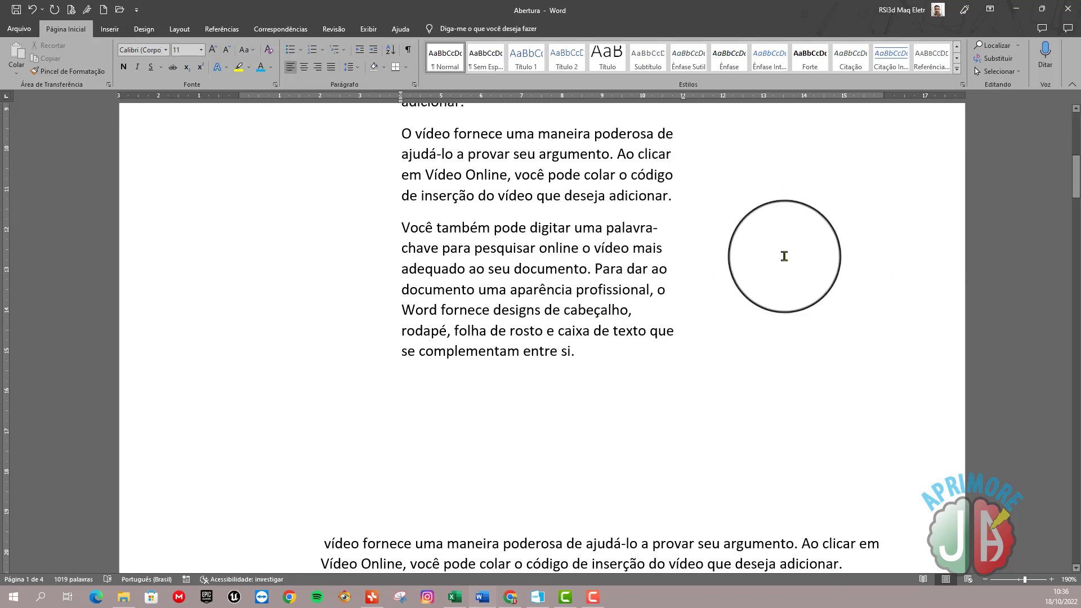
left_click_drag(601, 356, 402, 215)
scroll(493, 258, "up", 3)
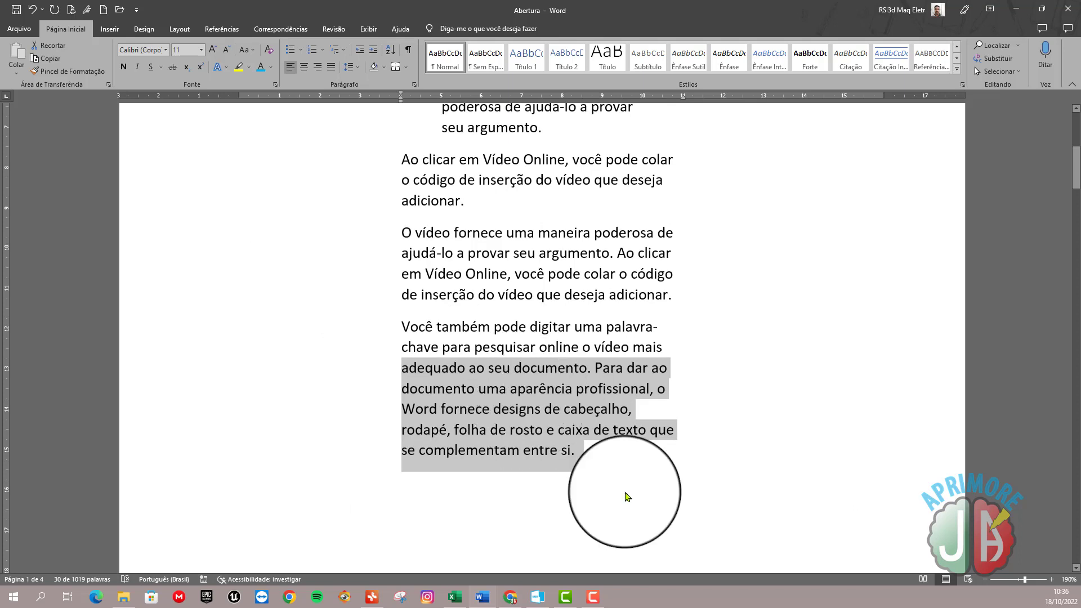
left_click_drag(598, 451, 418, 342)
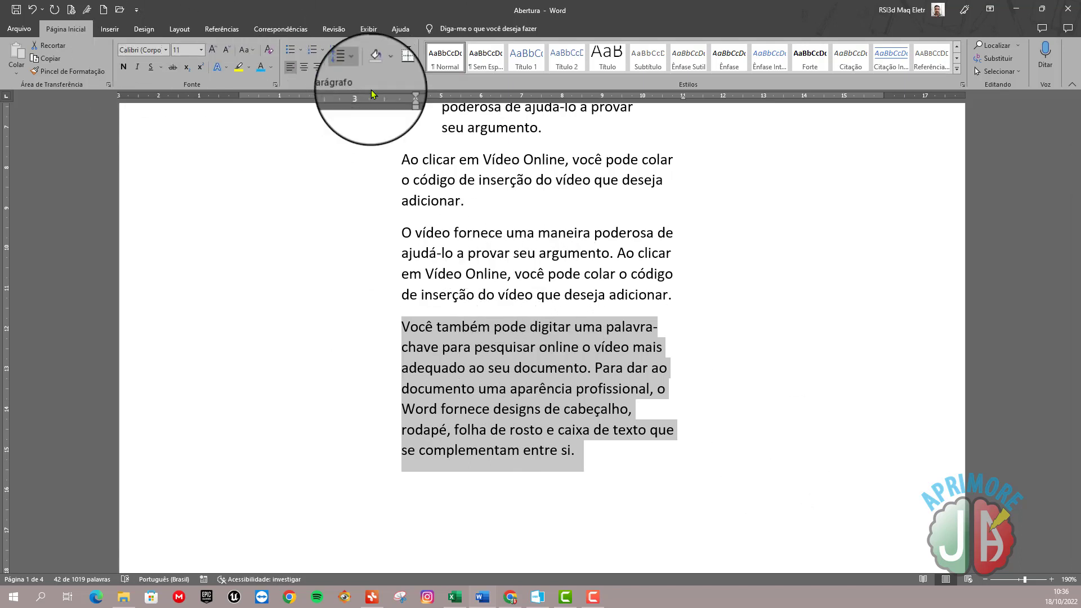
left_click(360, 69)
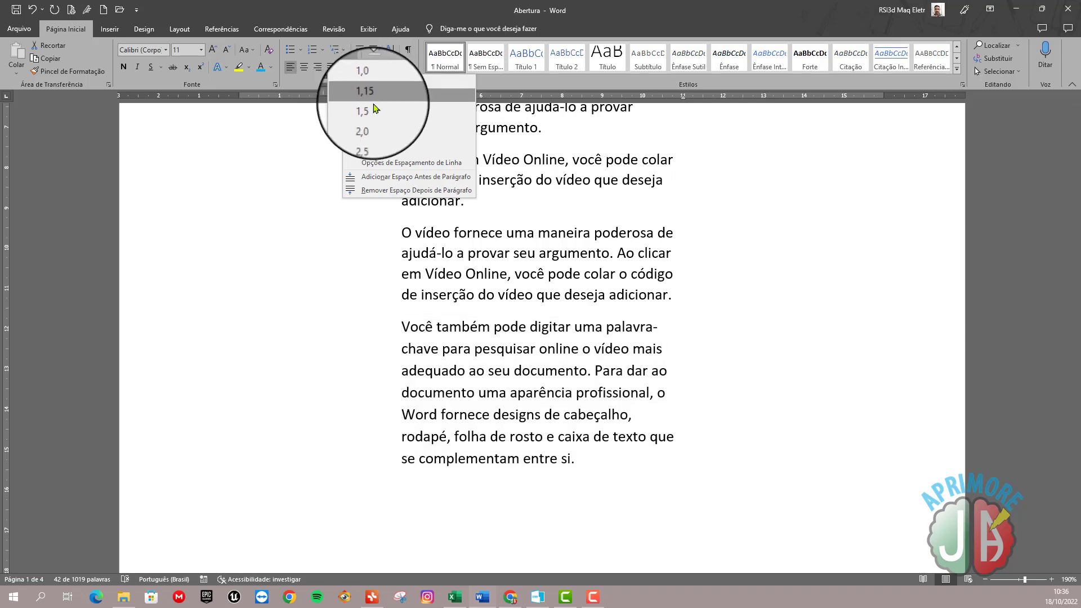
left_click(399, 168)
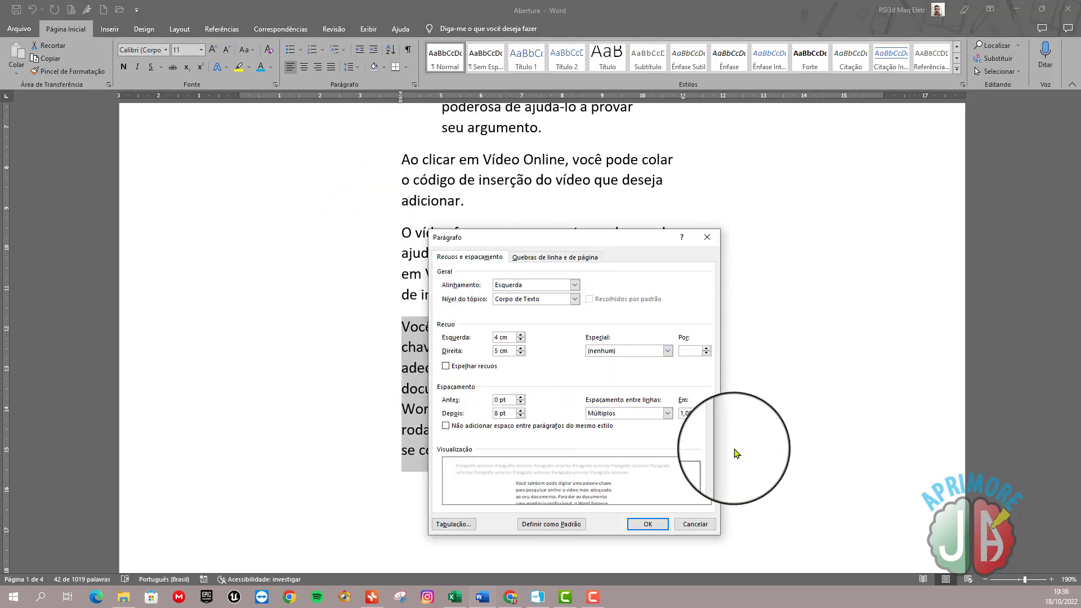
left_click_drag(596, 243, 771, 237)
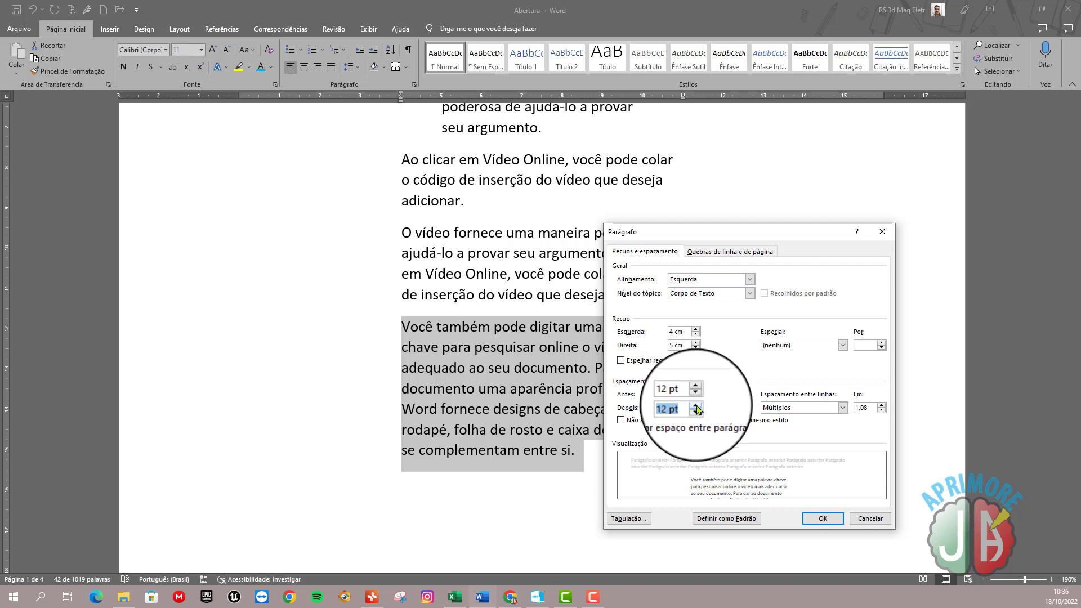
left_click(820, 521)
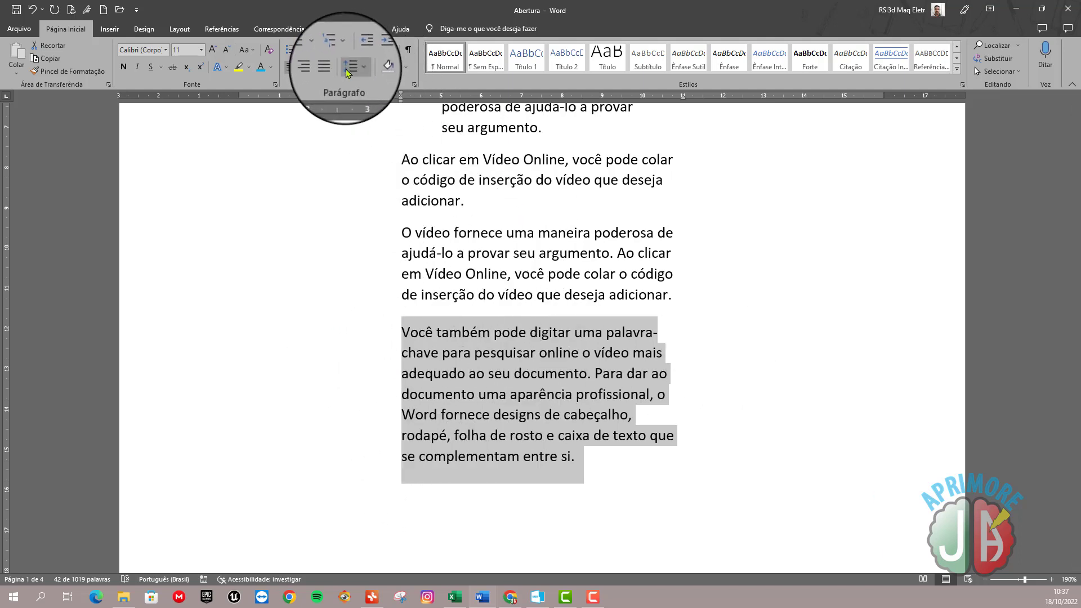
- Apply 1.5 line spacing to the narrow "Você também pode digitar" paragraph and deselect it
left_click(359, 69)
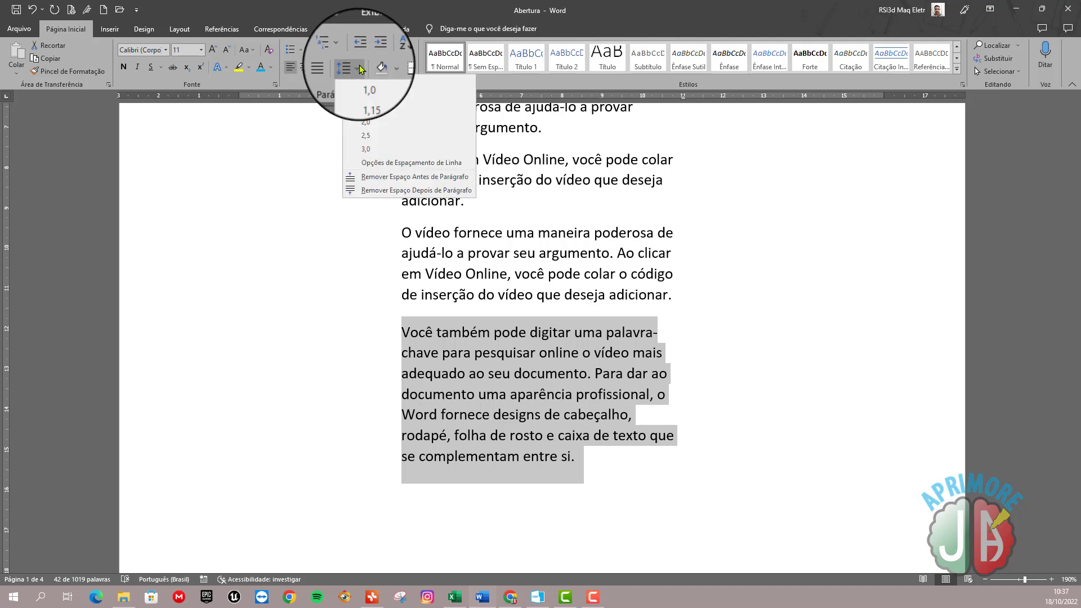
left_click(369, 110)
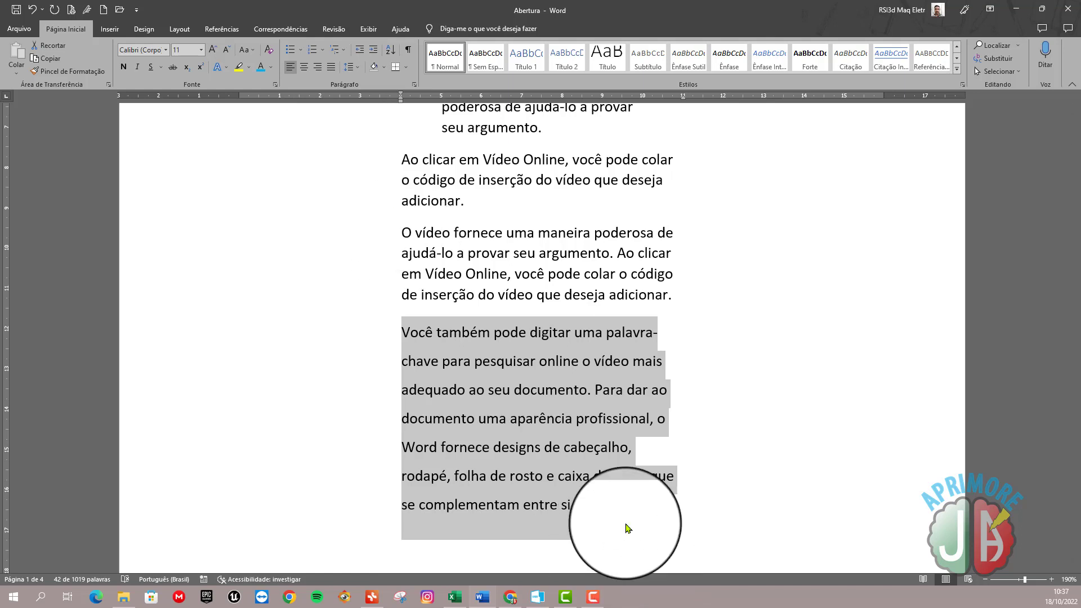
left_click(601, 514)
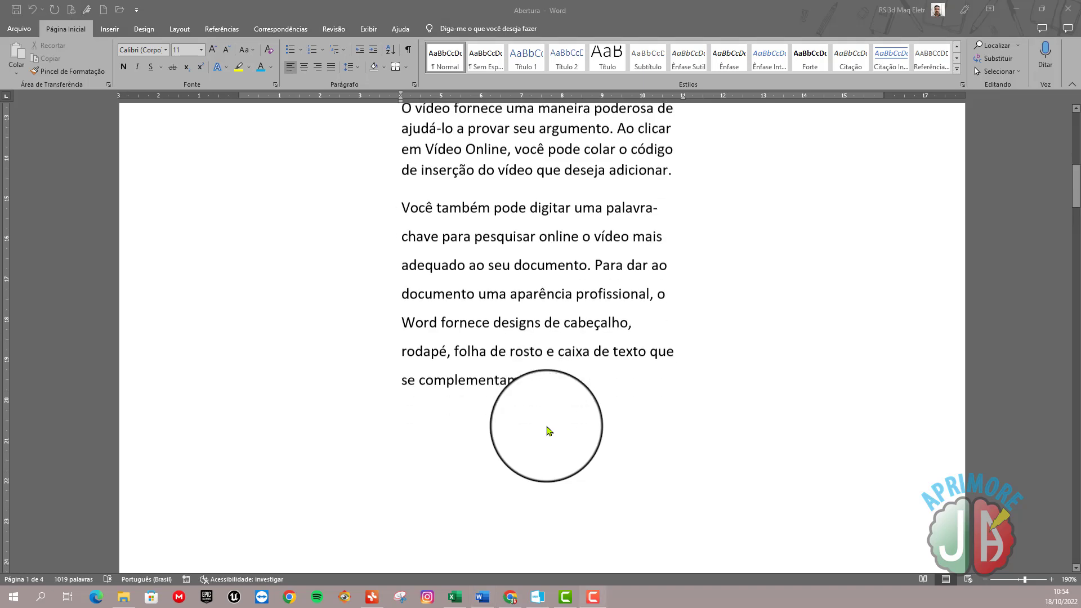
- Review the indents and line spacing of the sample paragraphs across the whole first page
scroll(549, 431, "down", 5)
scroll(550, 430, "up", 10)
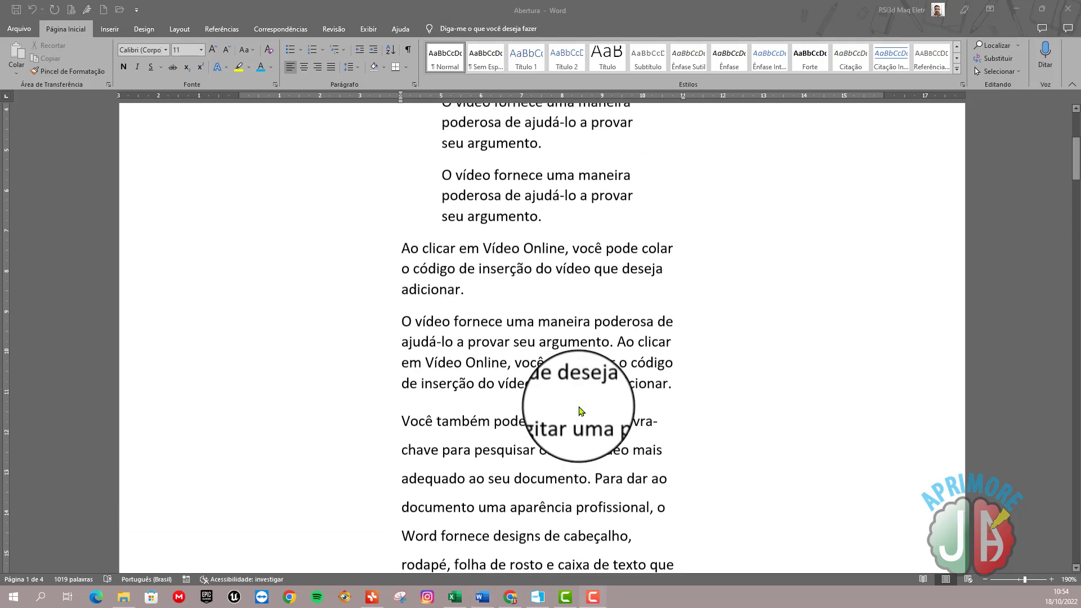
scroll(580, 410, "up", 5)
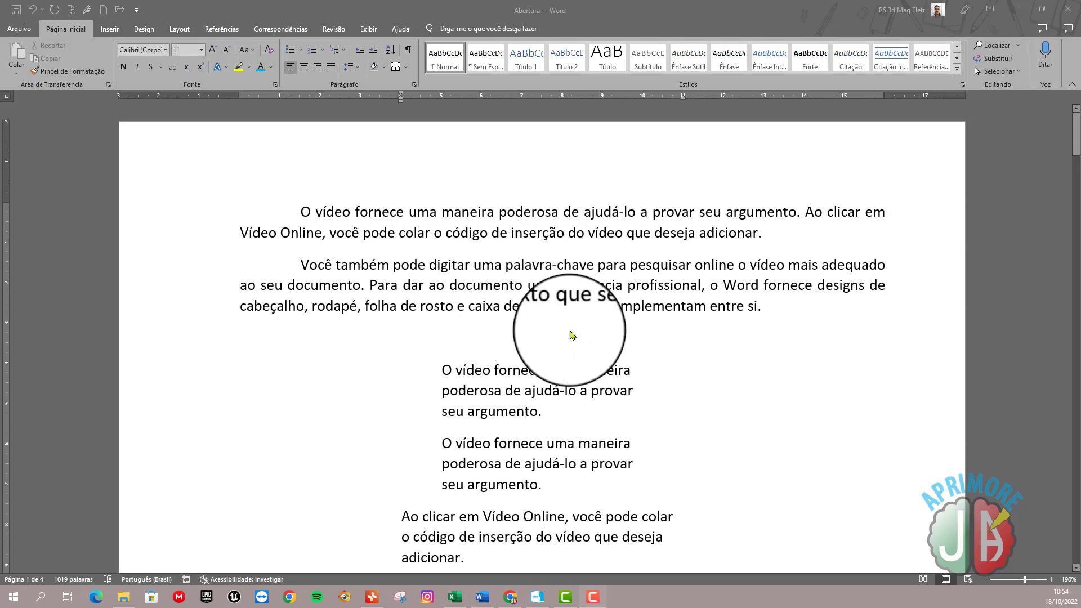
scroll(557, 247, "down", 4)
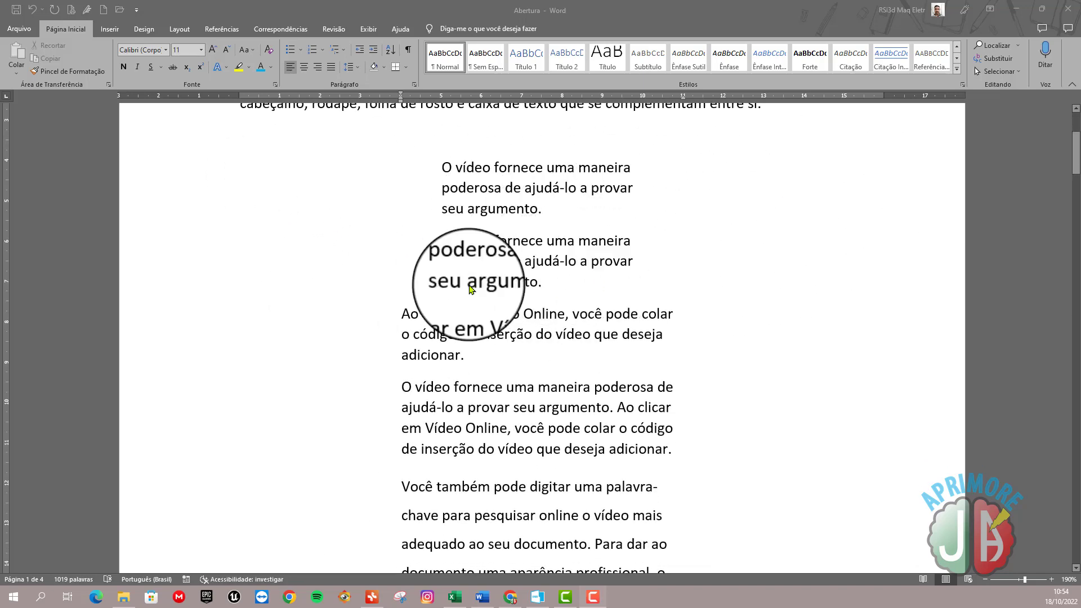
scroll(507, 298, "down", 2)
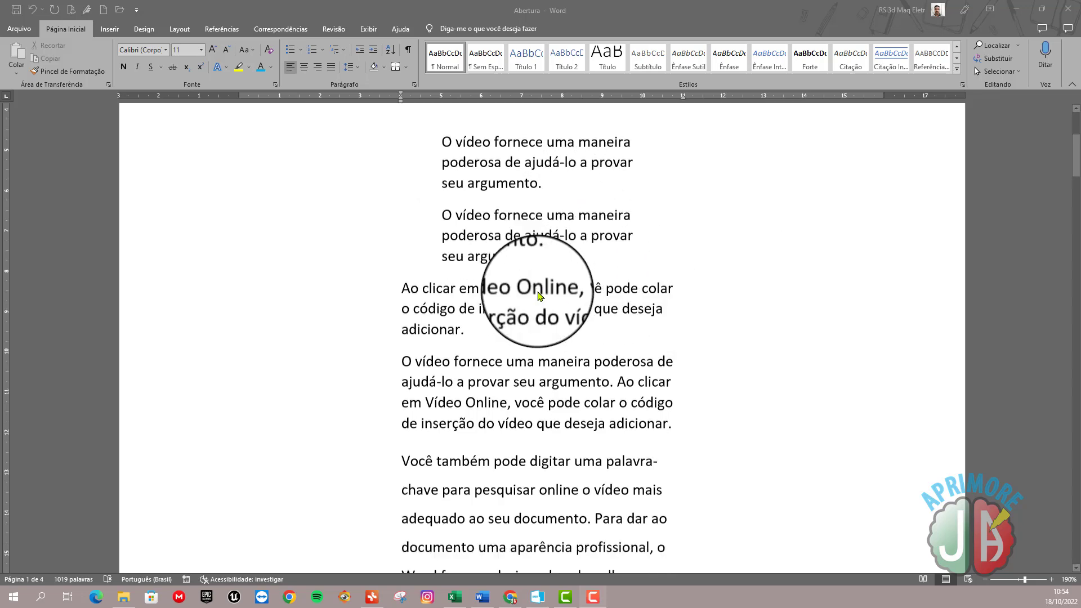
scroll(560, 297, "down", 10)
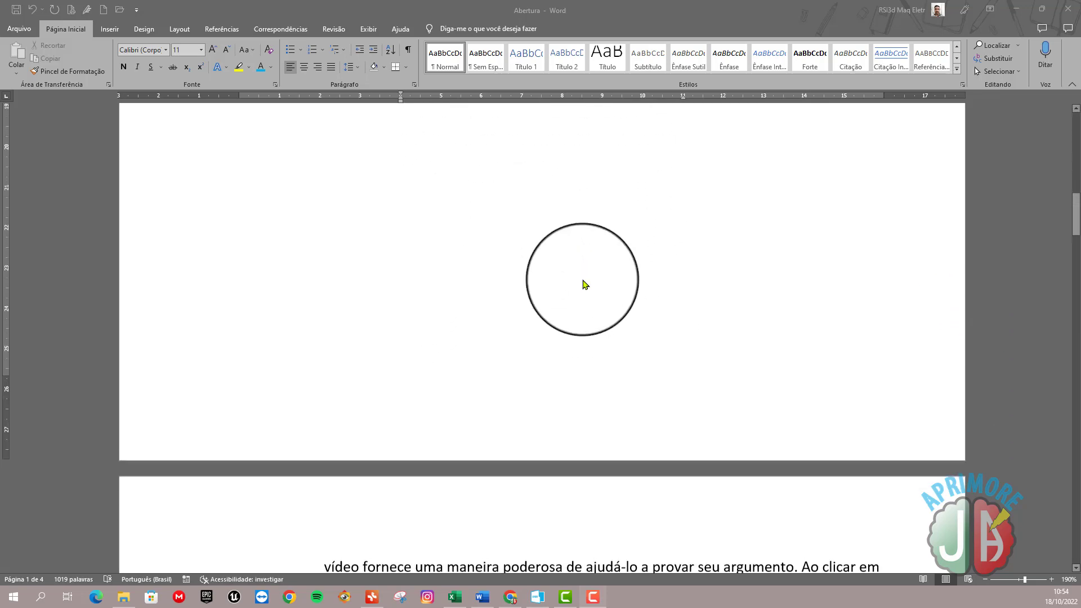
scroll(584, 285, "up", 12)
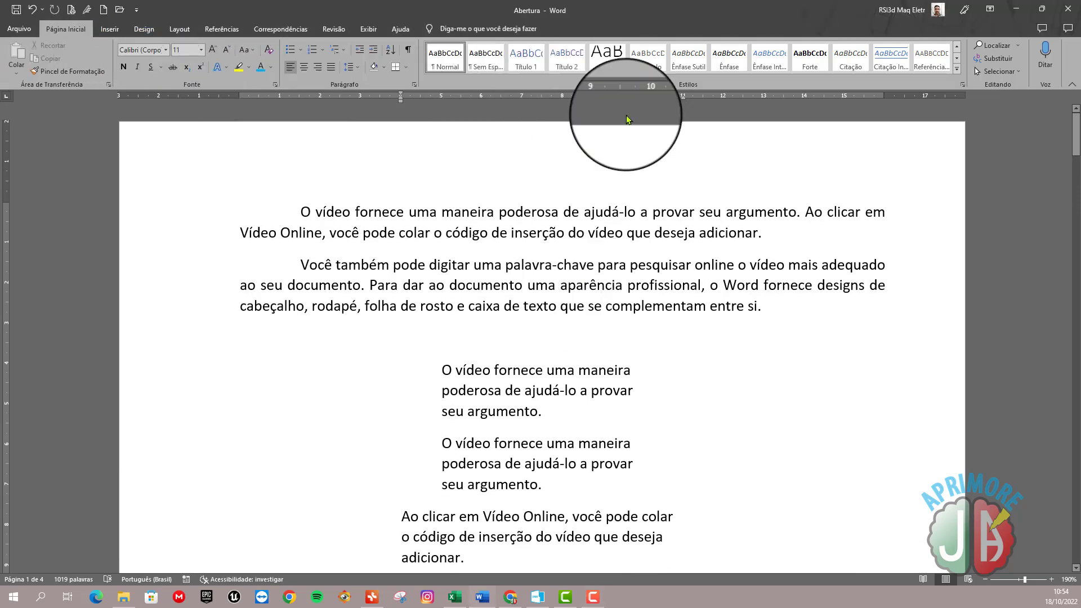
- Insert page numbers at the end of the page in the "Número sem Formatação 3" style and return to the body text
left_click(110, 29)
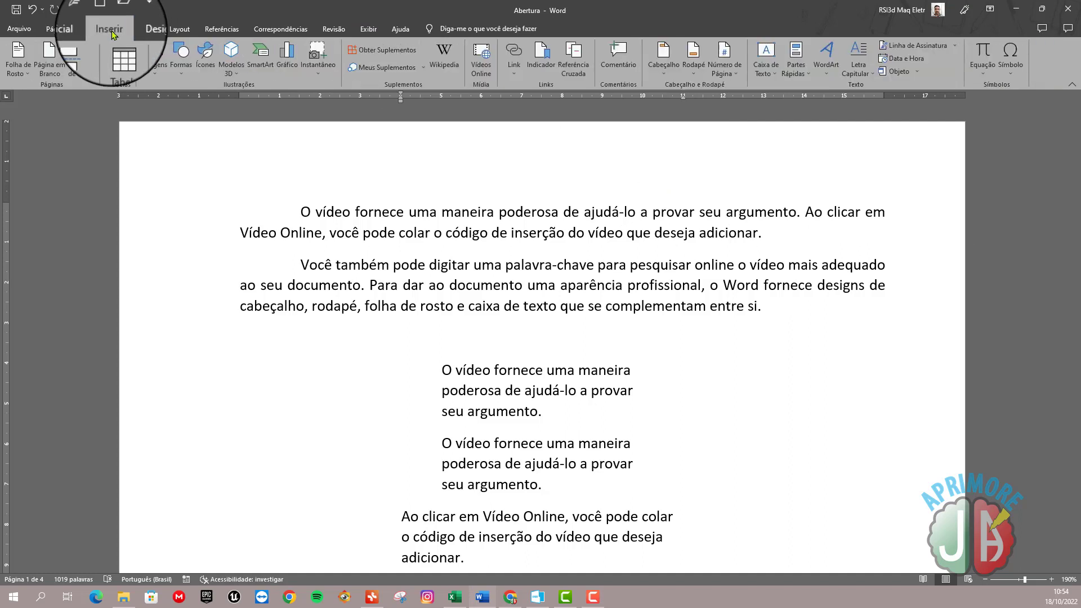
left_click(740, 76)
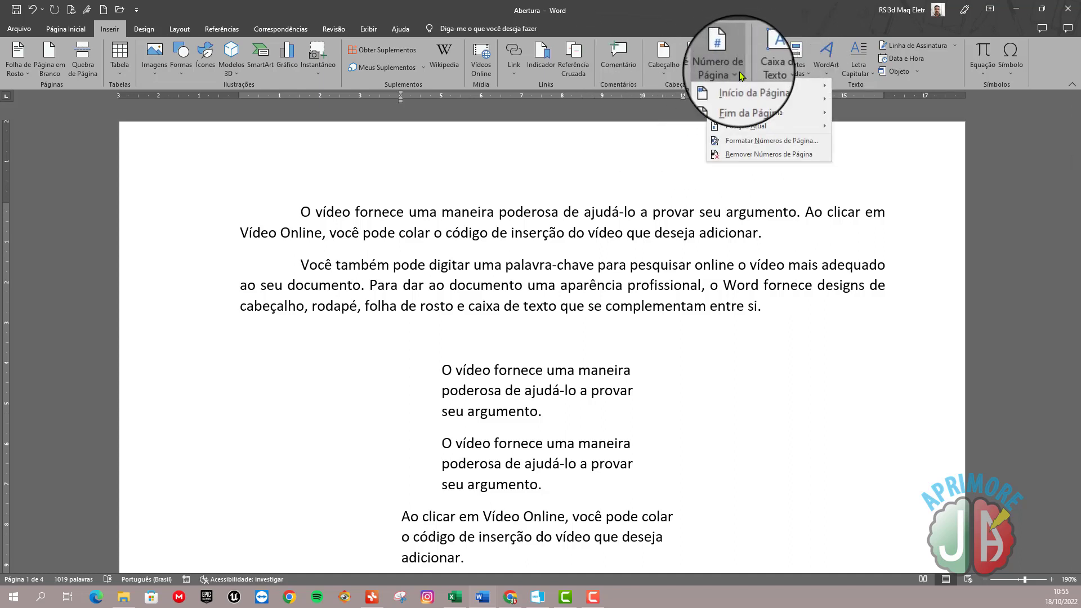
mouse_move(734, 93)
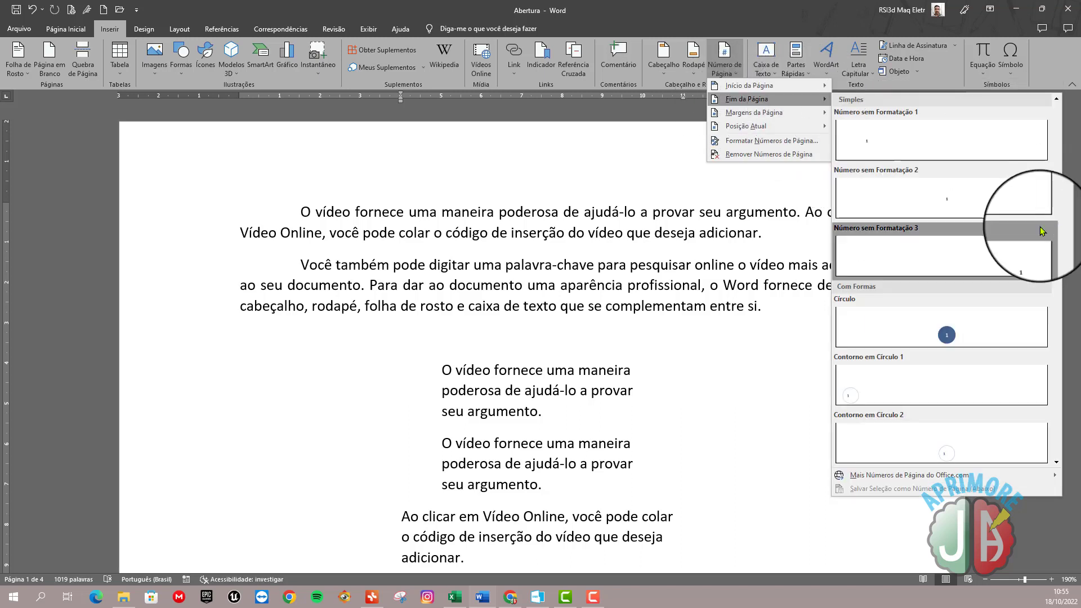
left_click(1000, 260)
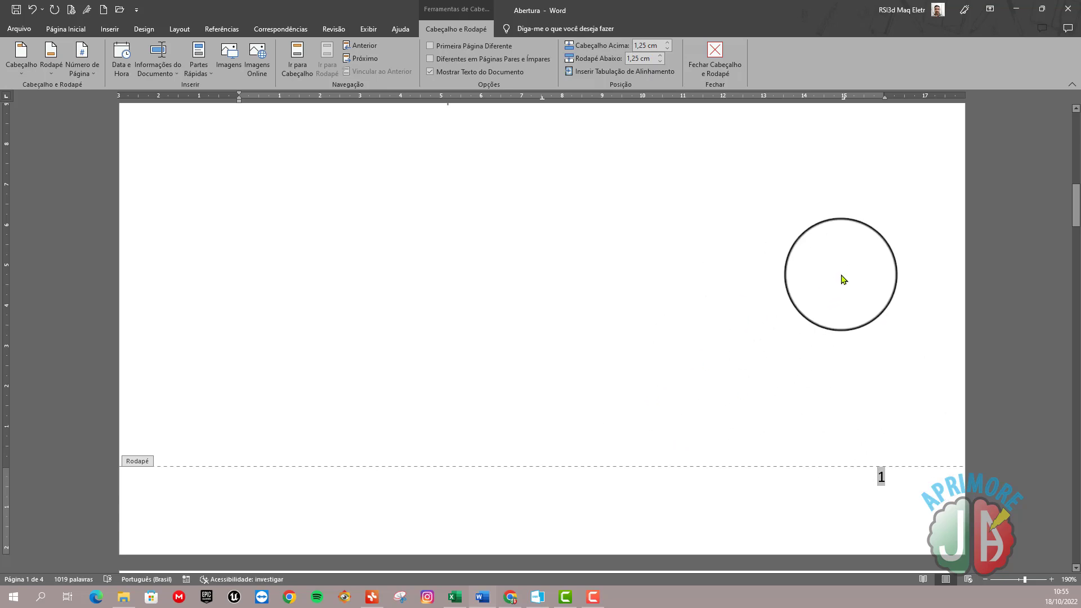
scroll(686, 382, "down", 5)
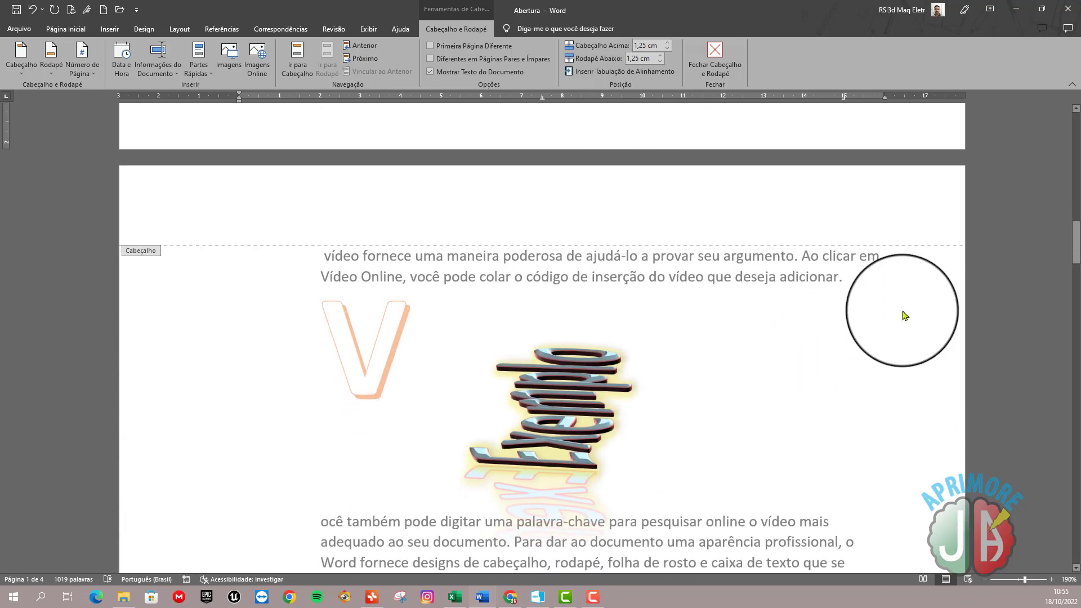
scroll(840, 315, "up", 6)
scroll(708, 336, "down", 3)
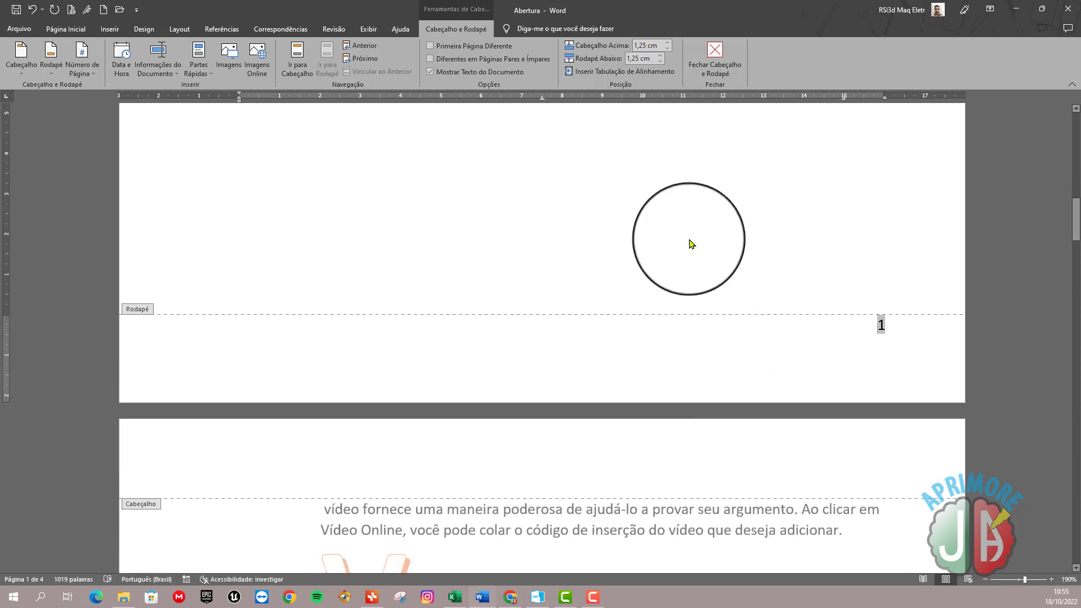
double_click(689, 241)
scroll(687, 265, "up", 13)
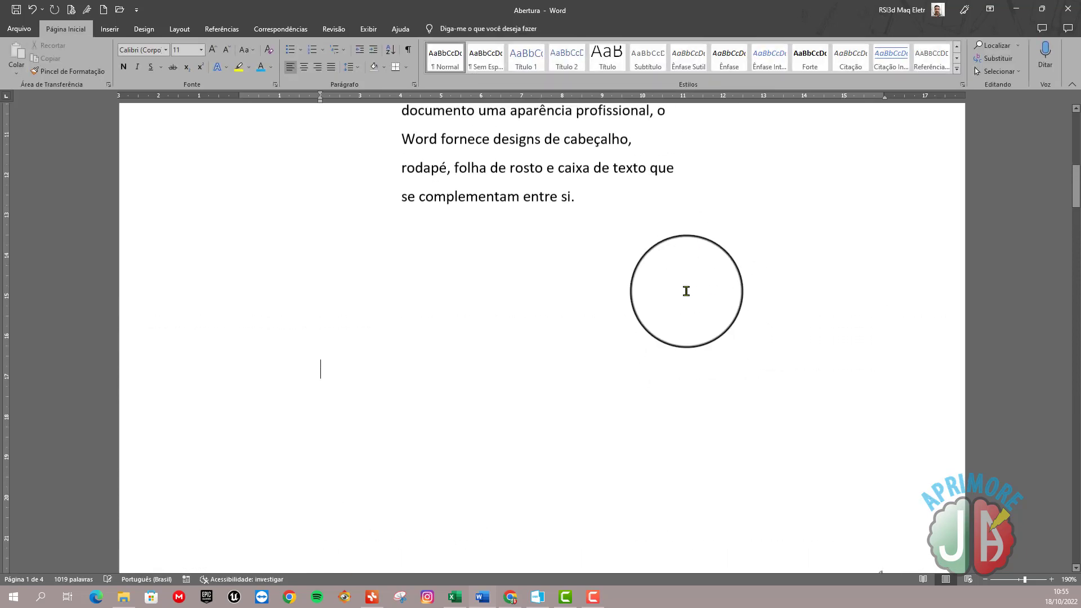